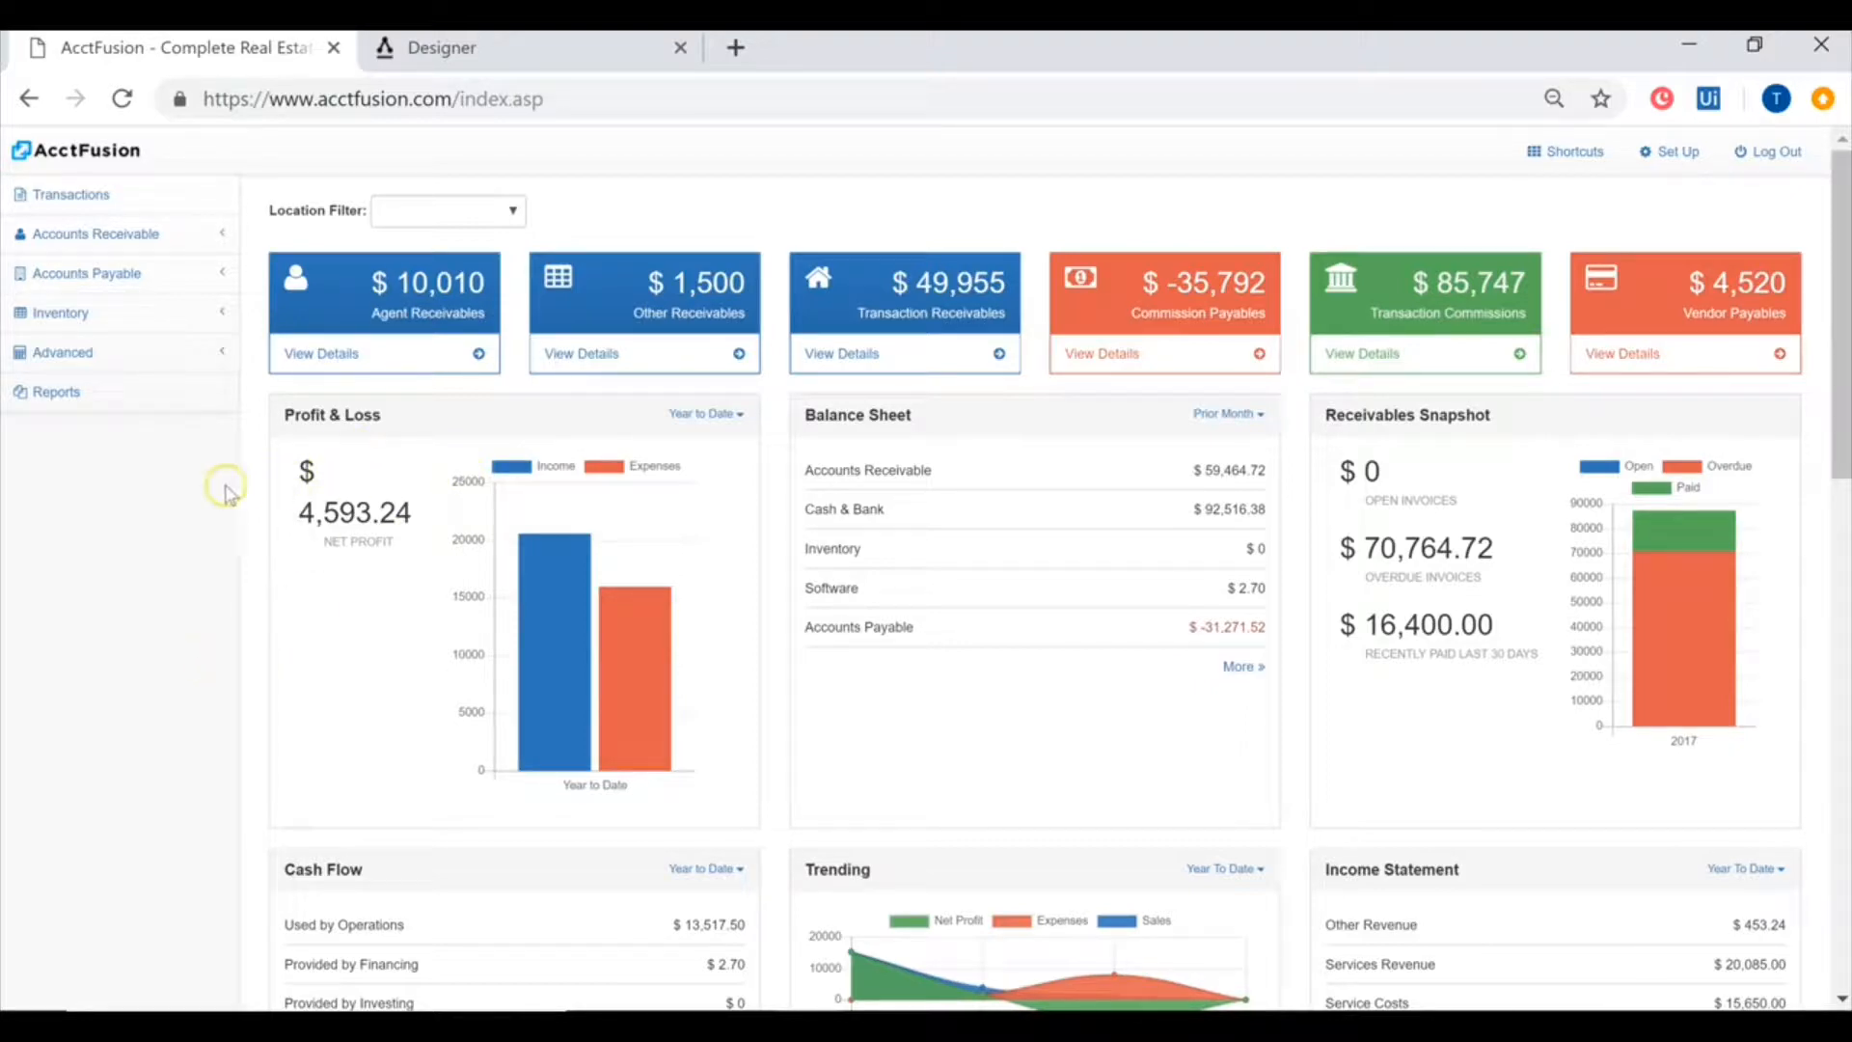
- Start a new vendor payment in accounts payable
click(97, 280)
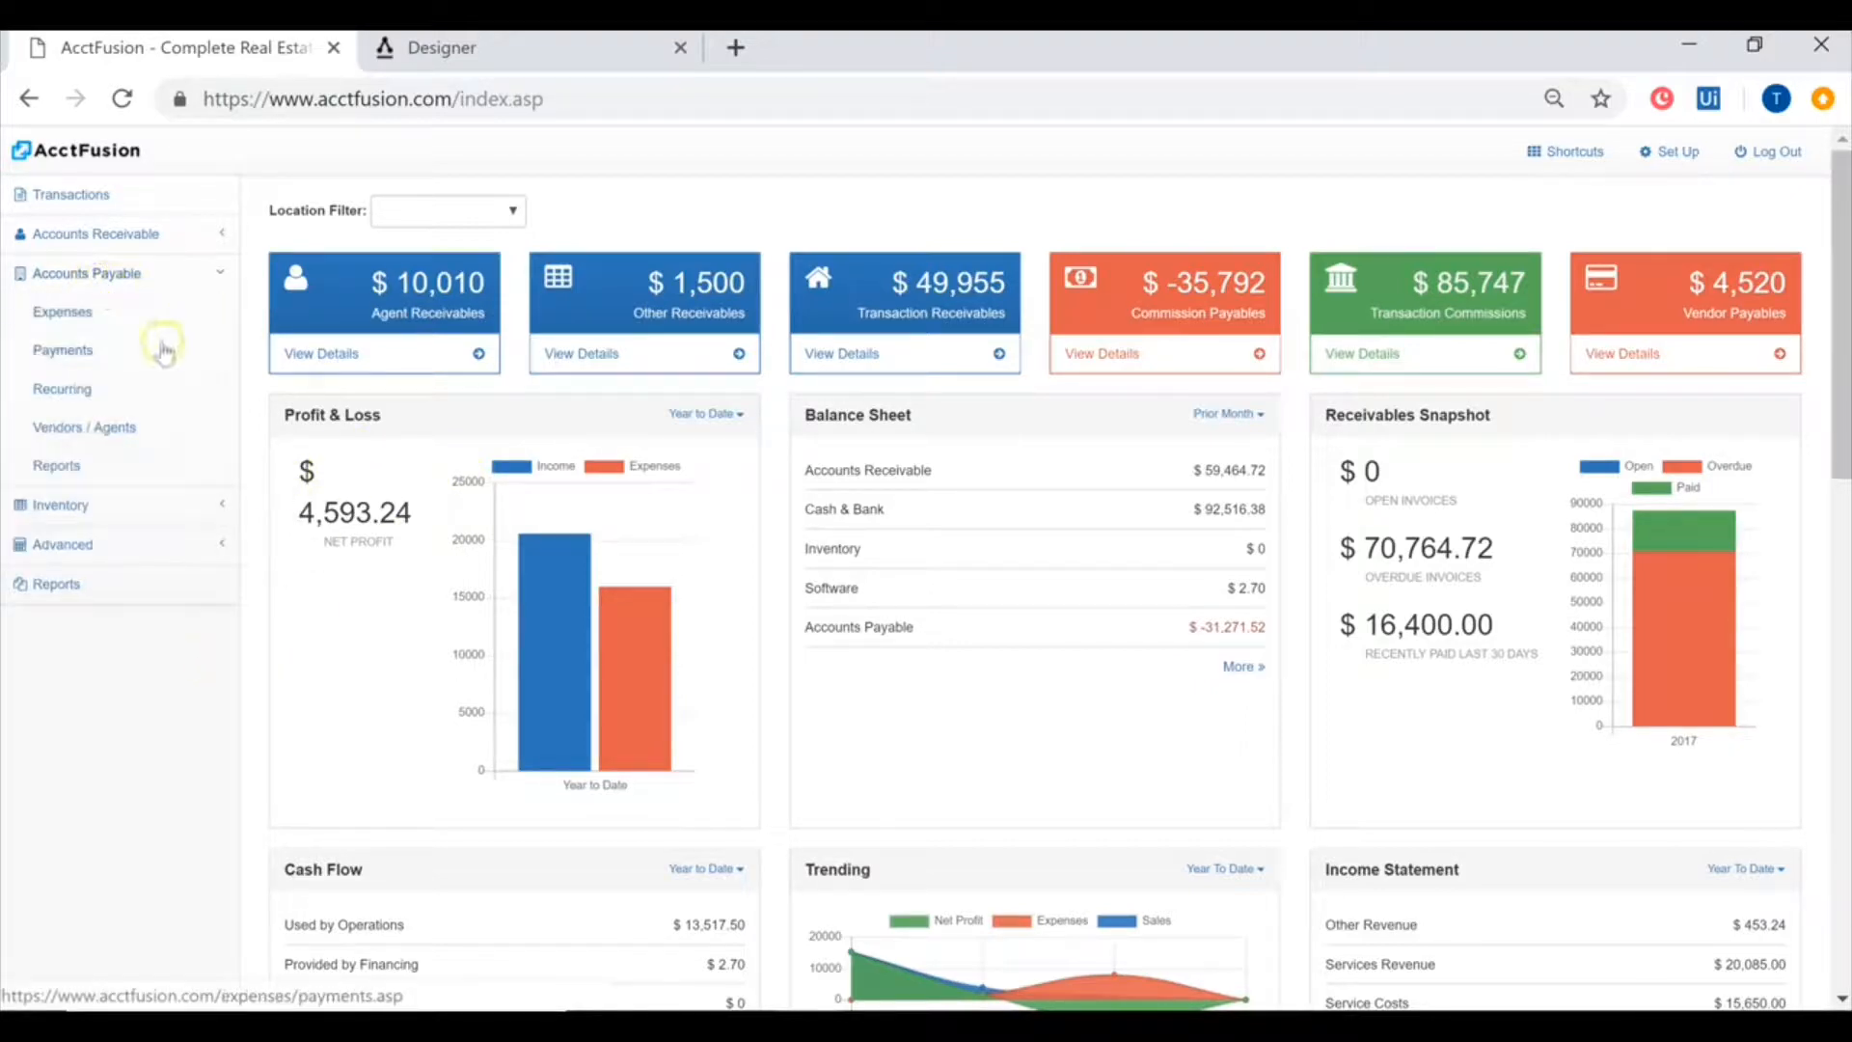
click(83, 352)
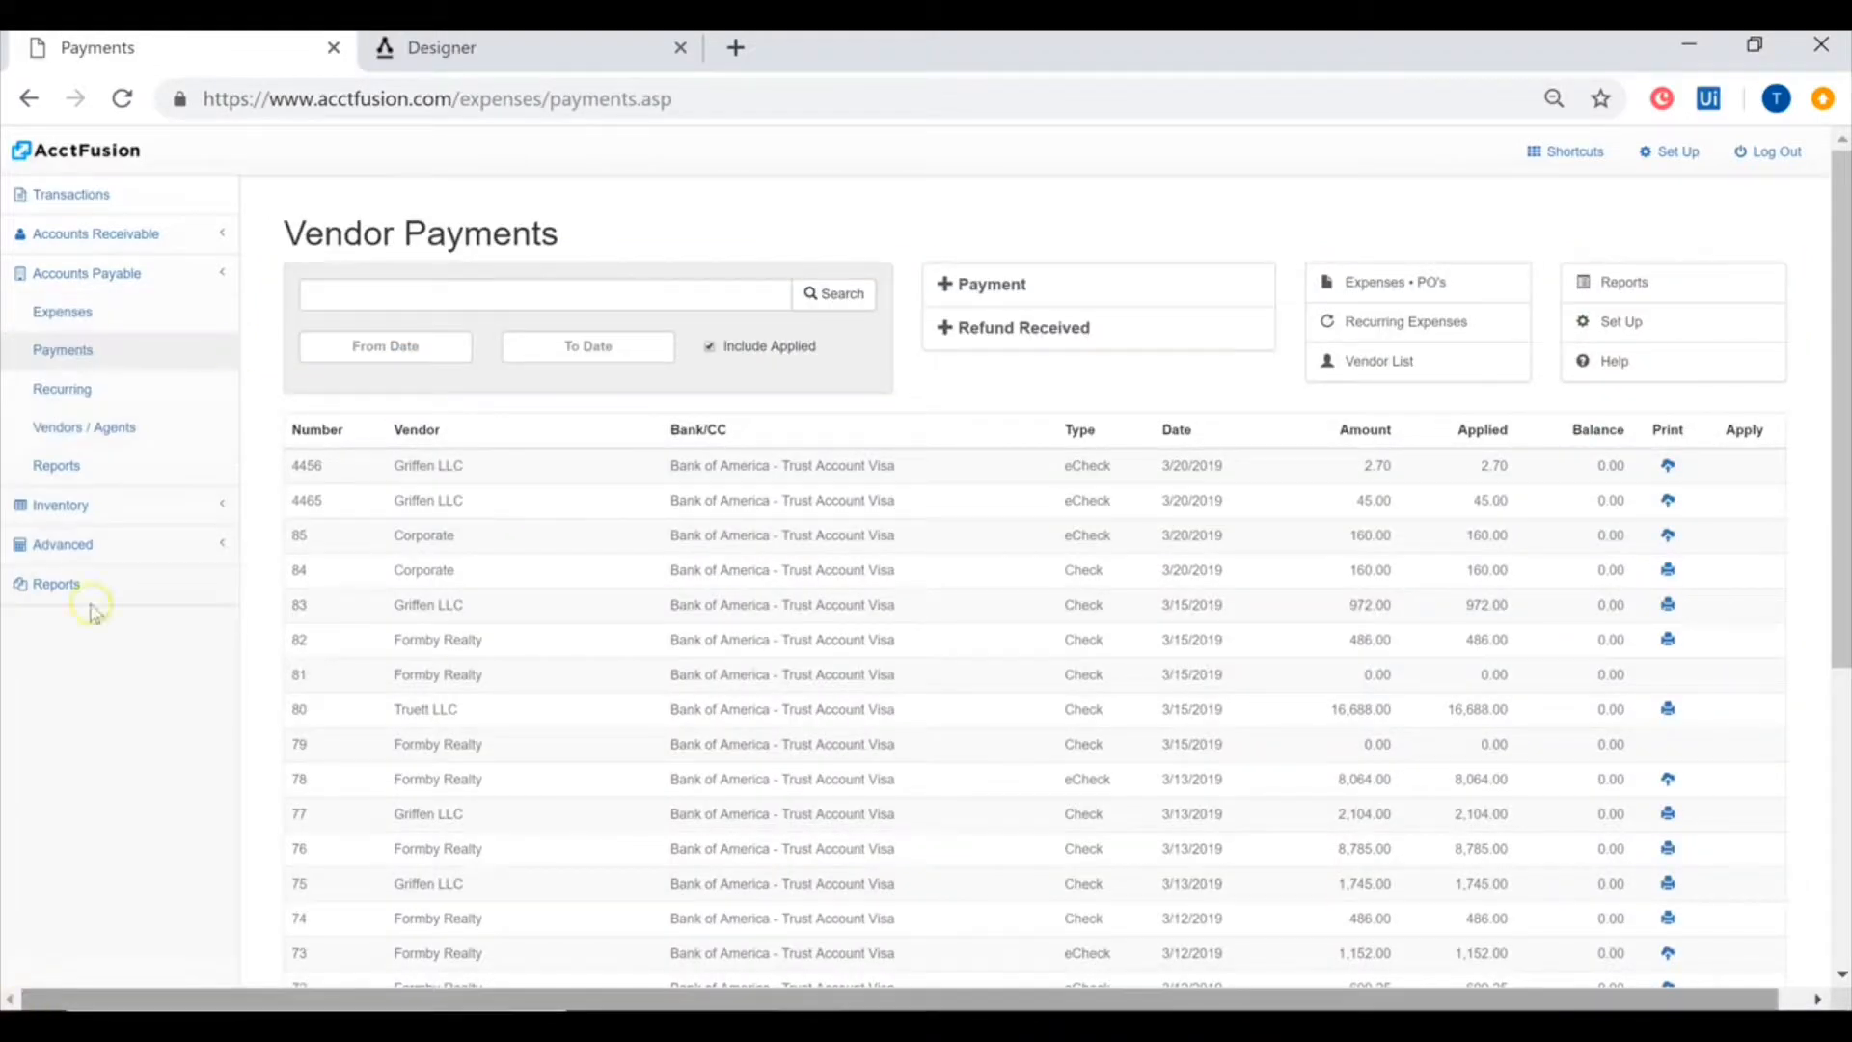
click(1040, 296)
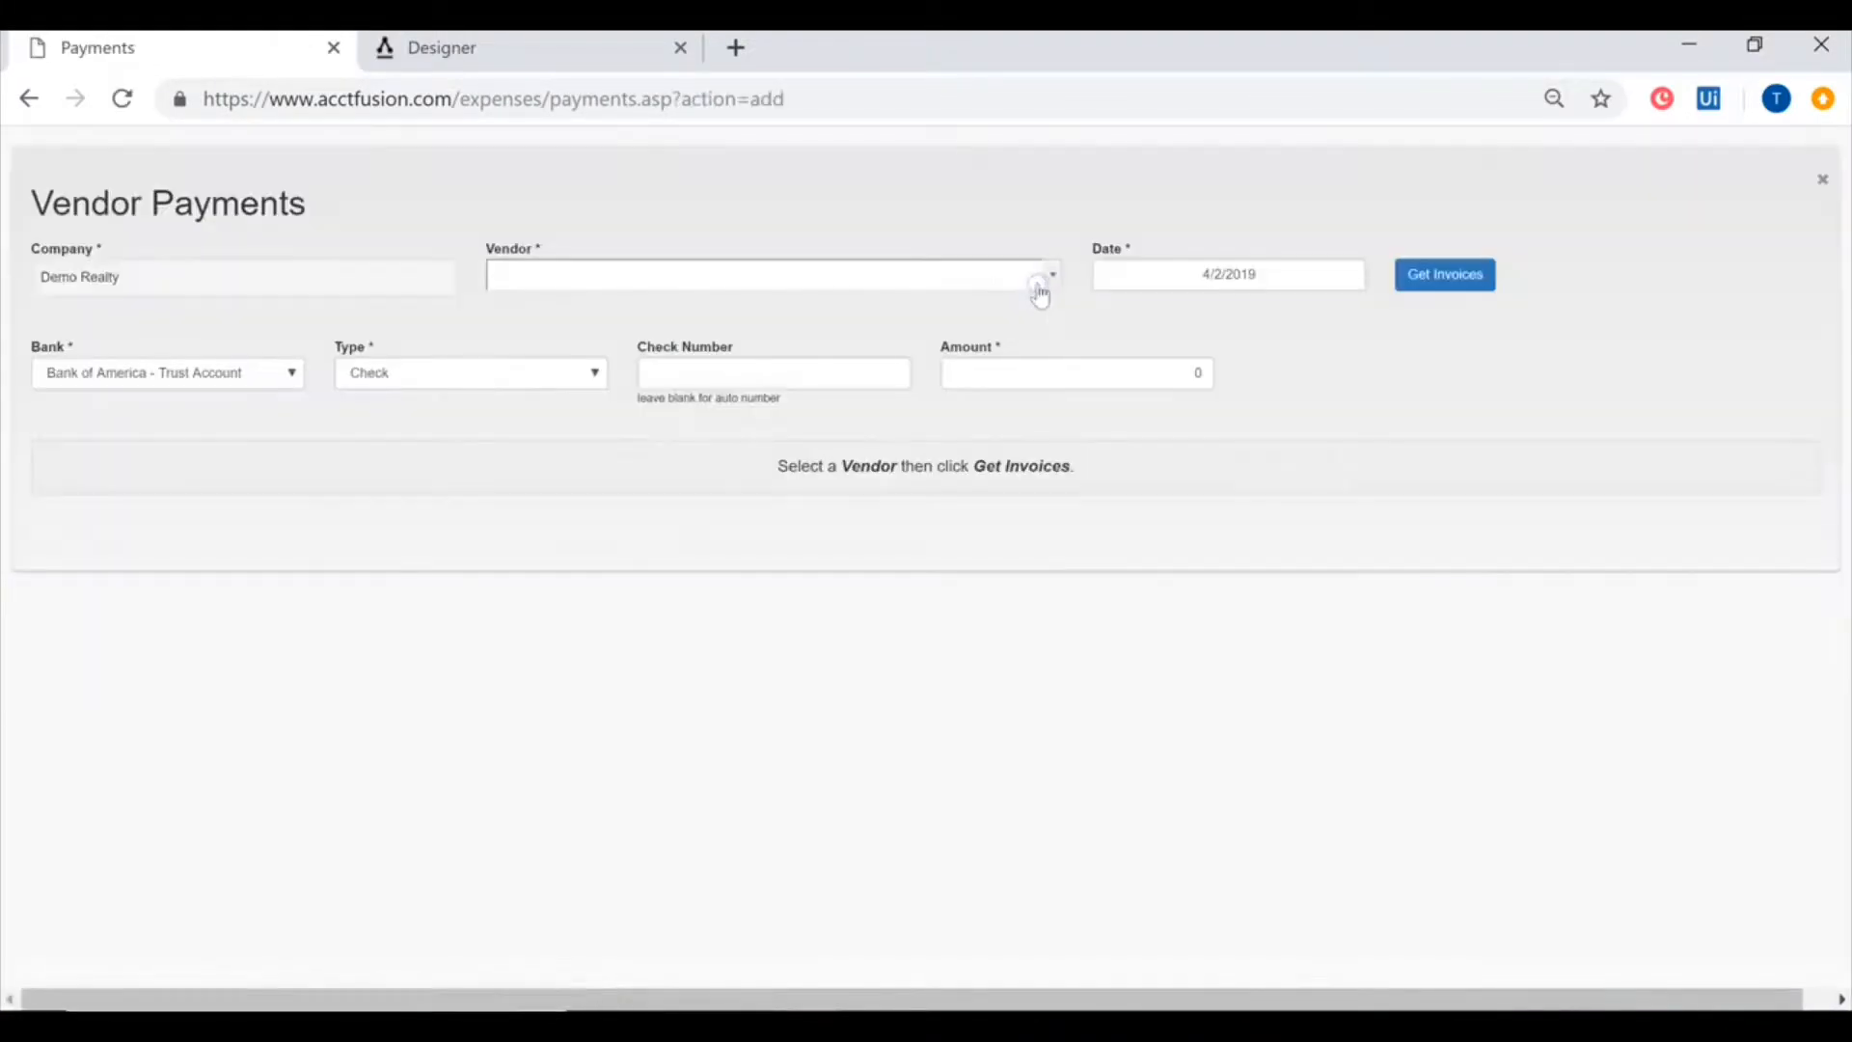
- Choose the vendor listed just above Griffen LLC as the payee and retrieve its open invoices
click(1054, 277)
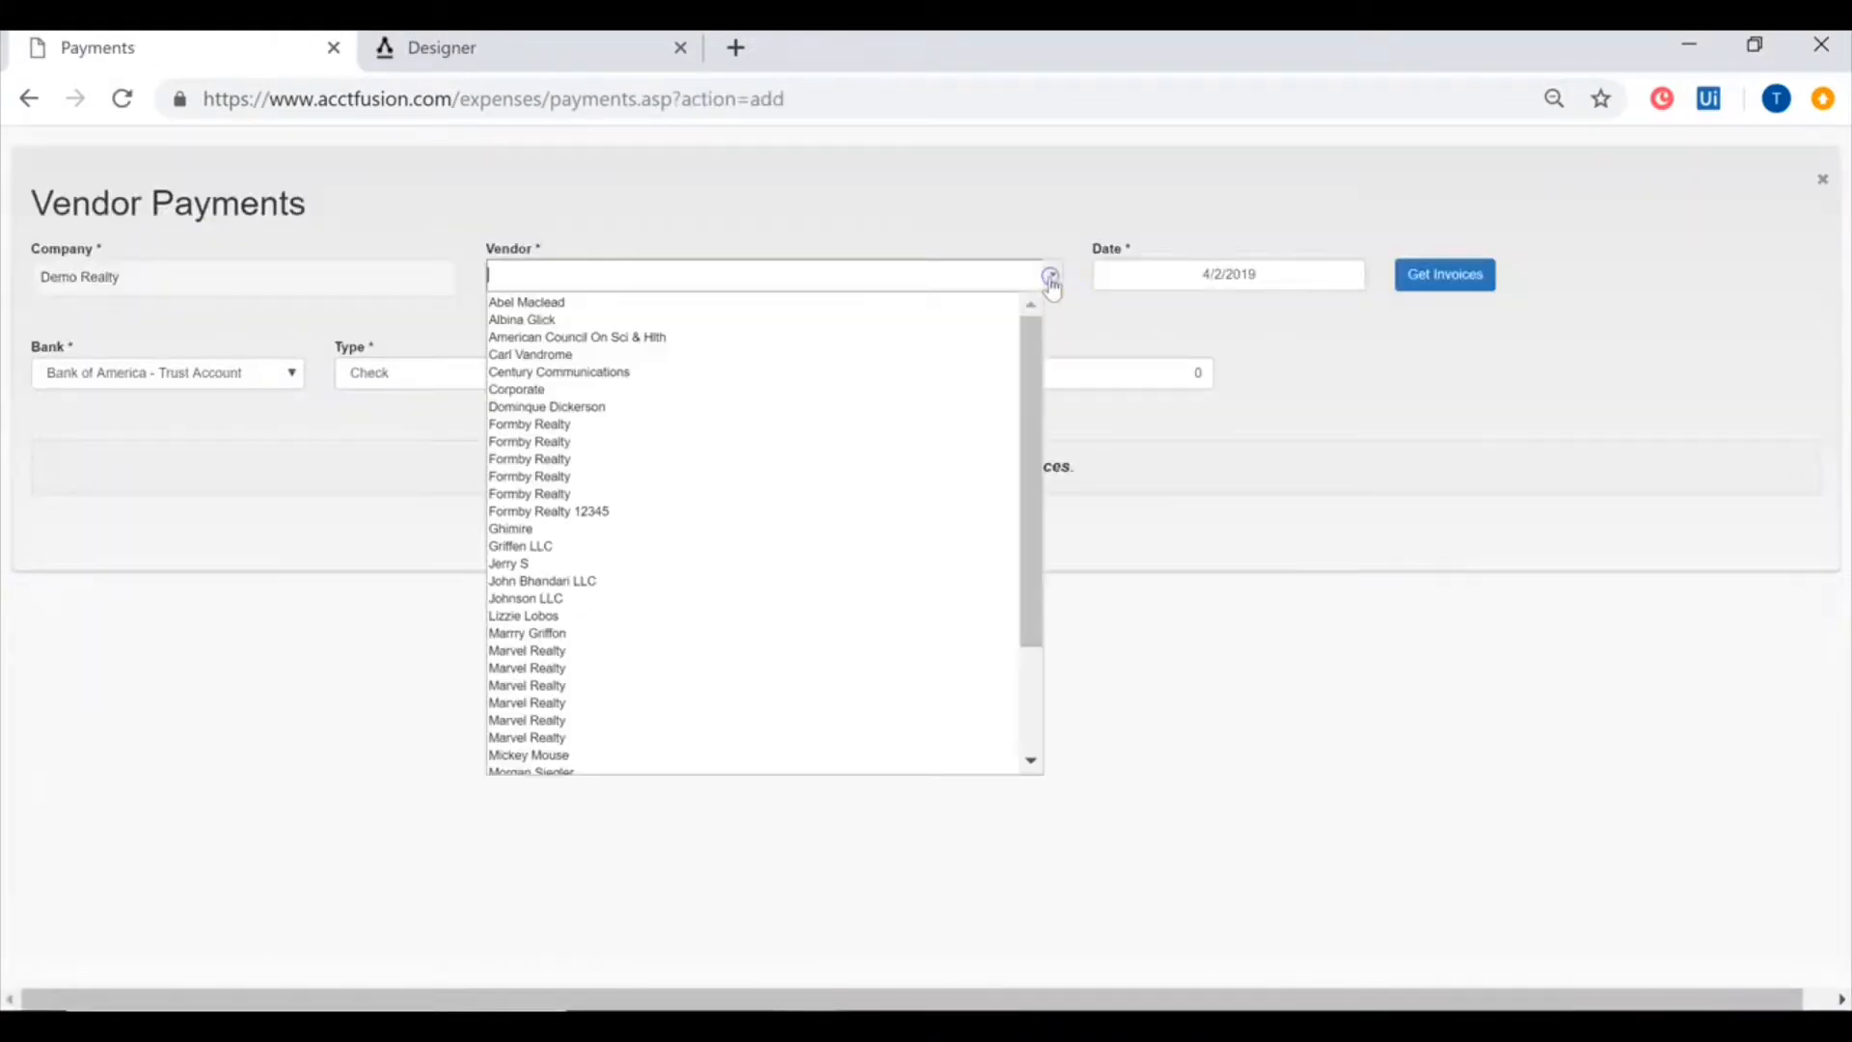
click(621, 541)
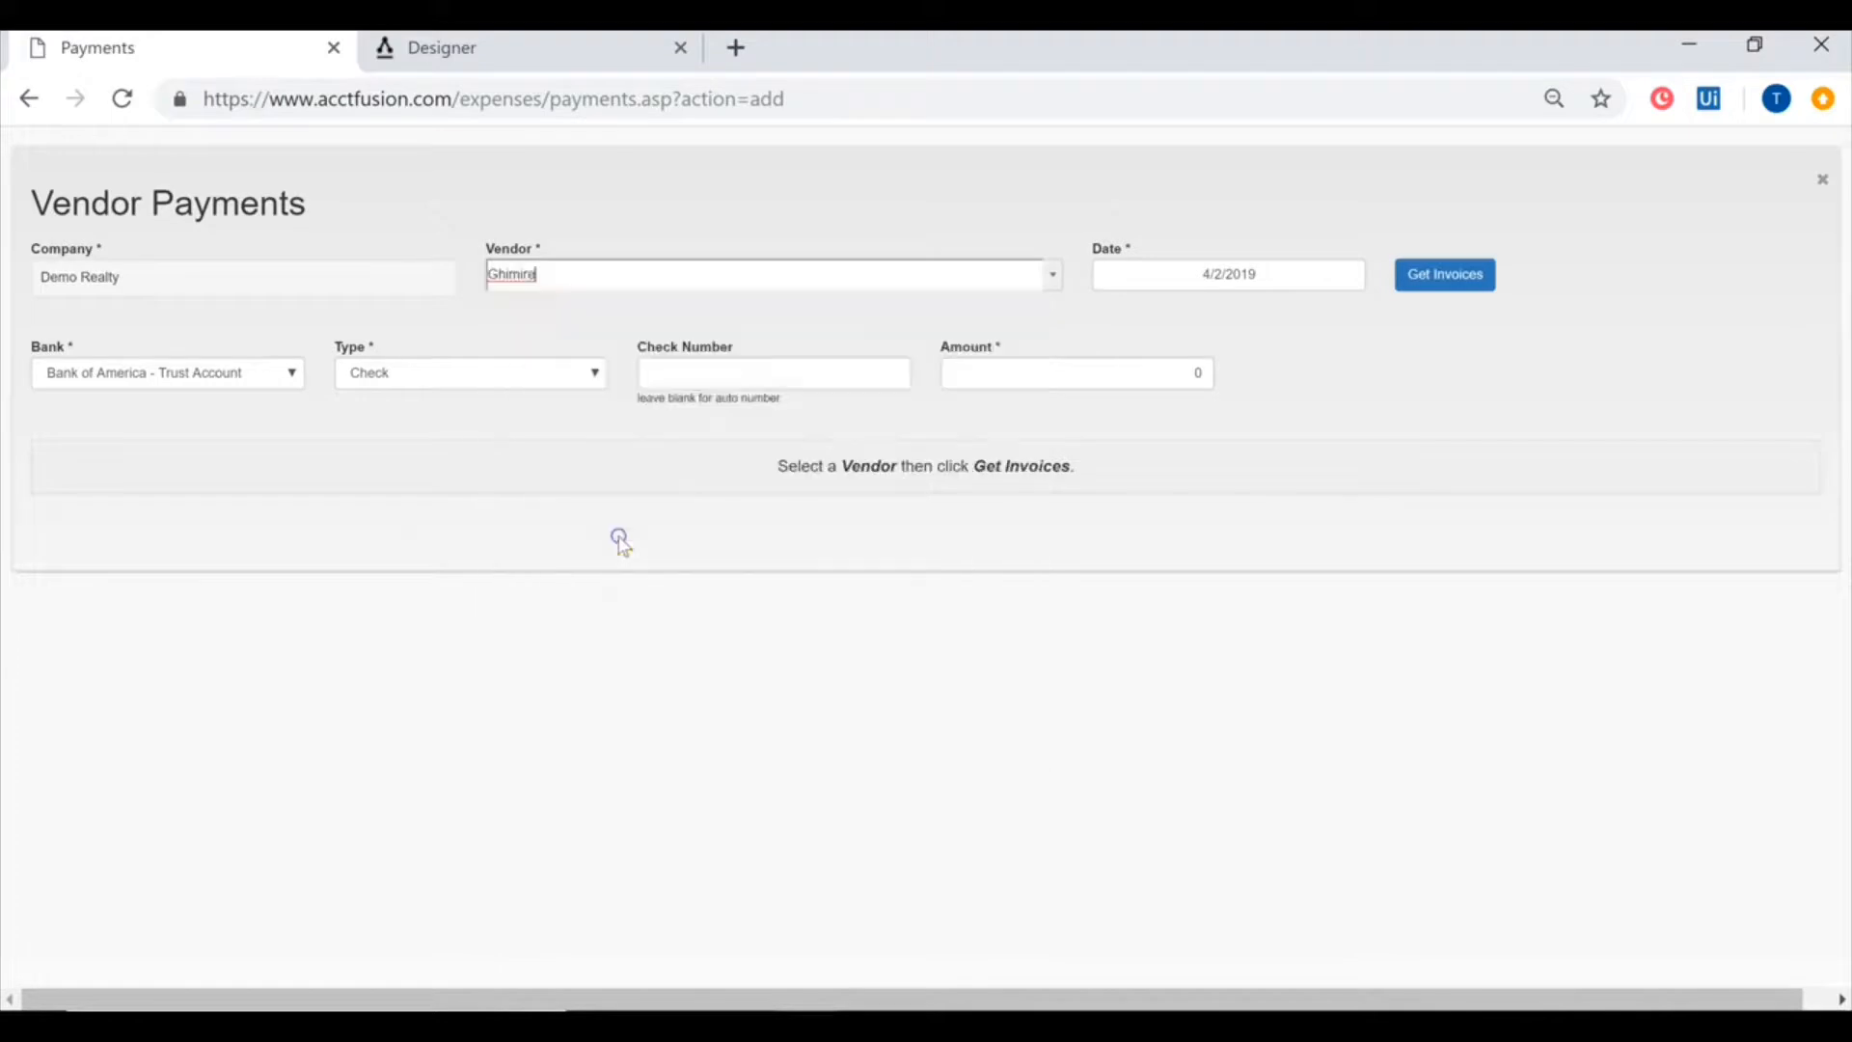
click(1478, 279)
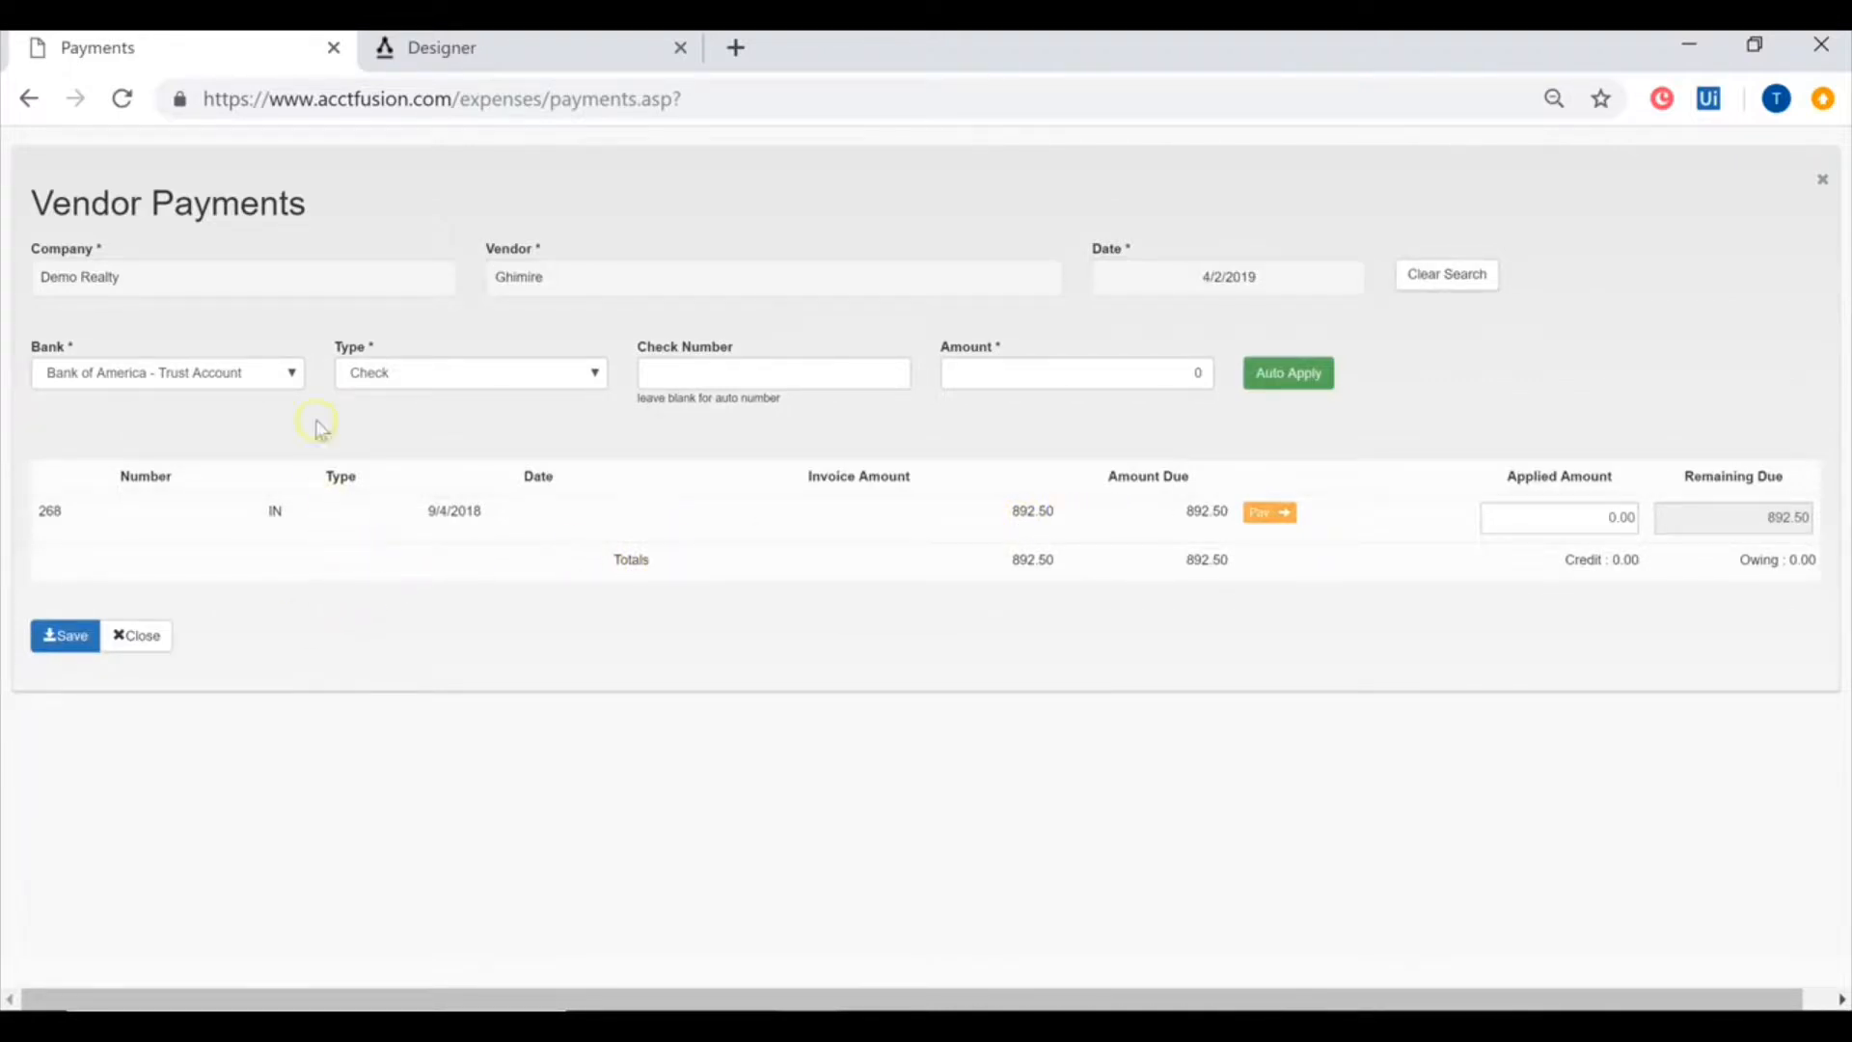
- Pay the listed invoice in full from Bank of America - Trust Account with payment type eCheck, and save the payment
click(96, 381)
click(123, 414)
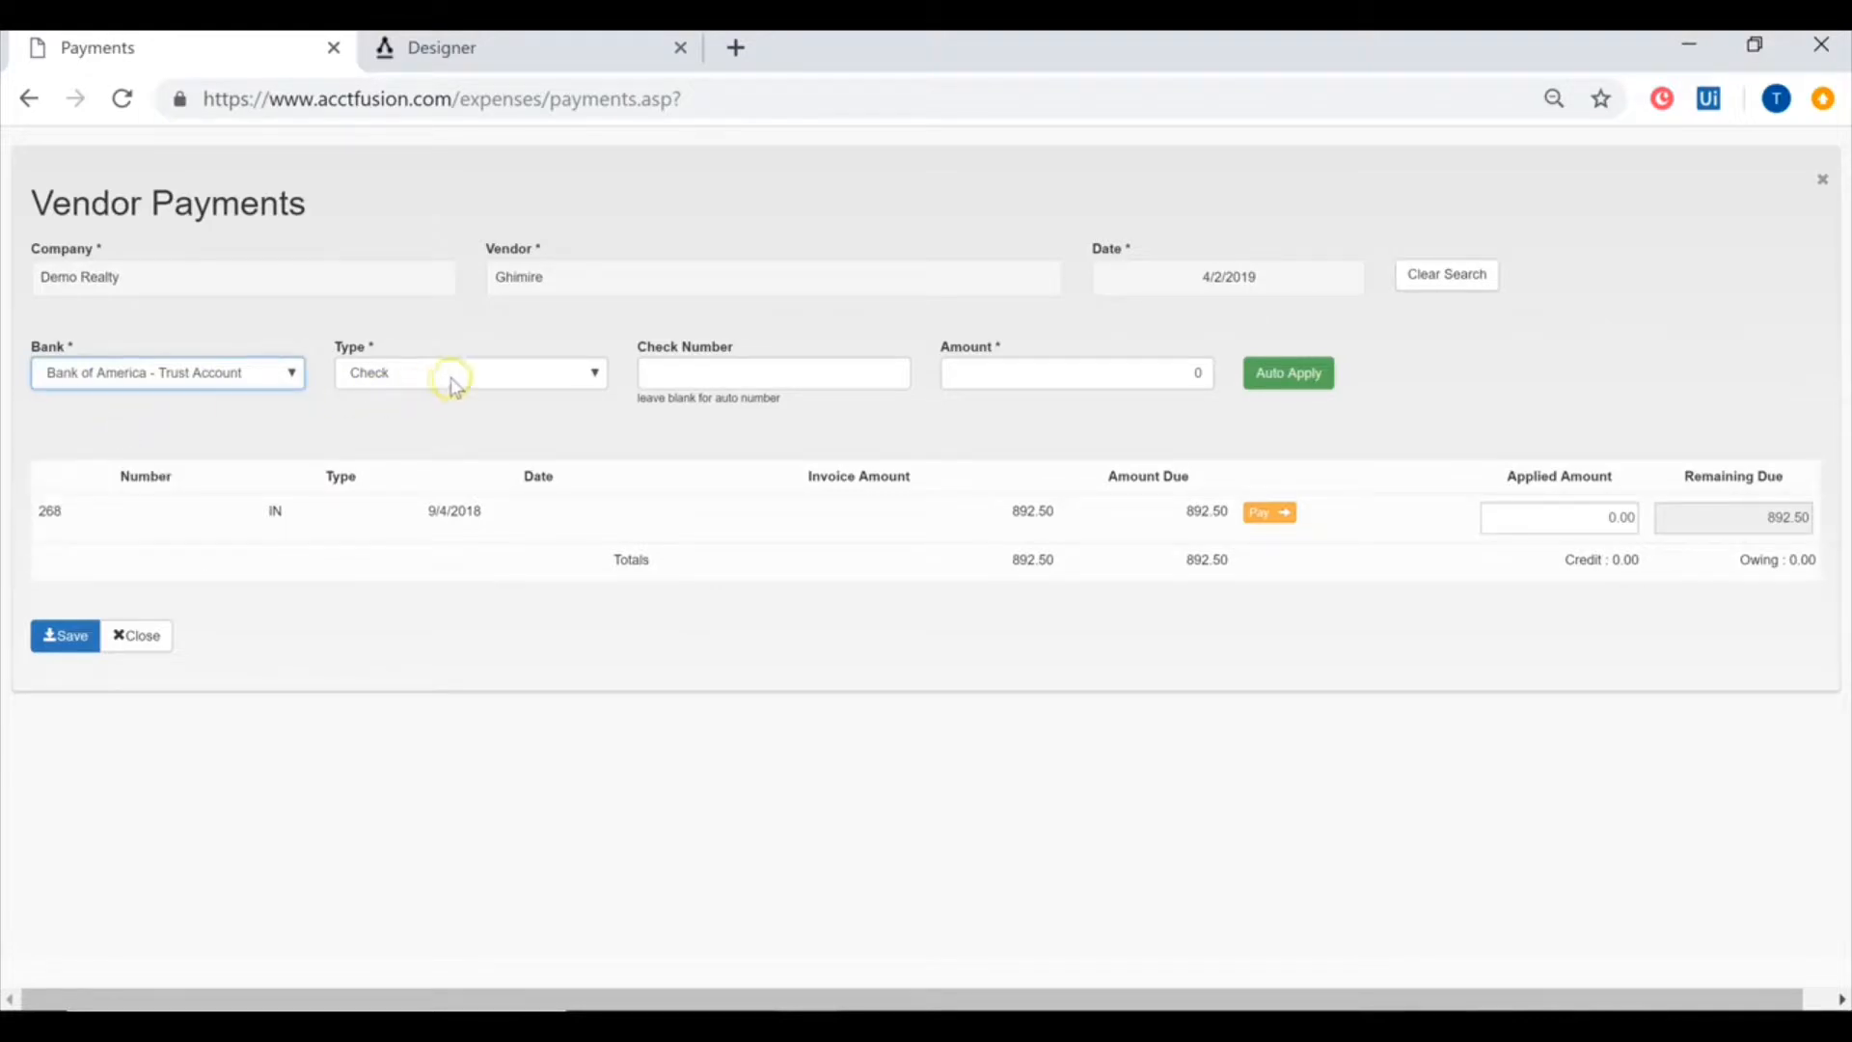
click(463, 374)
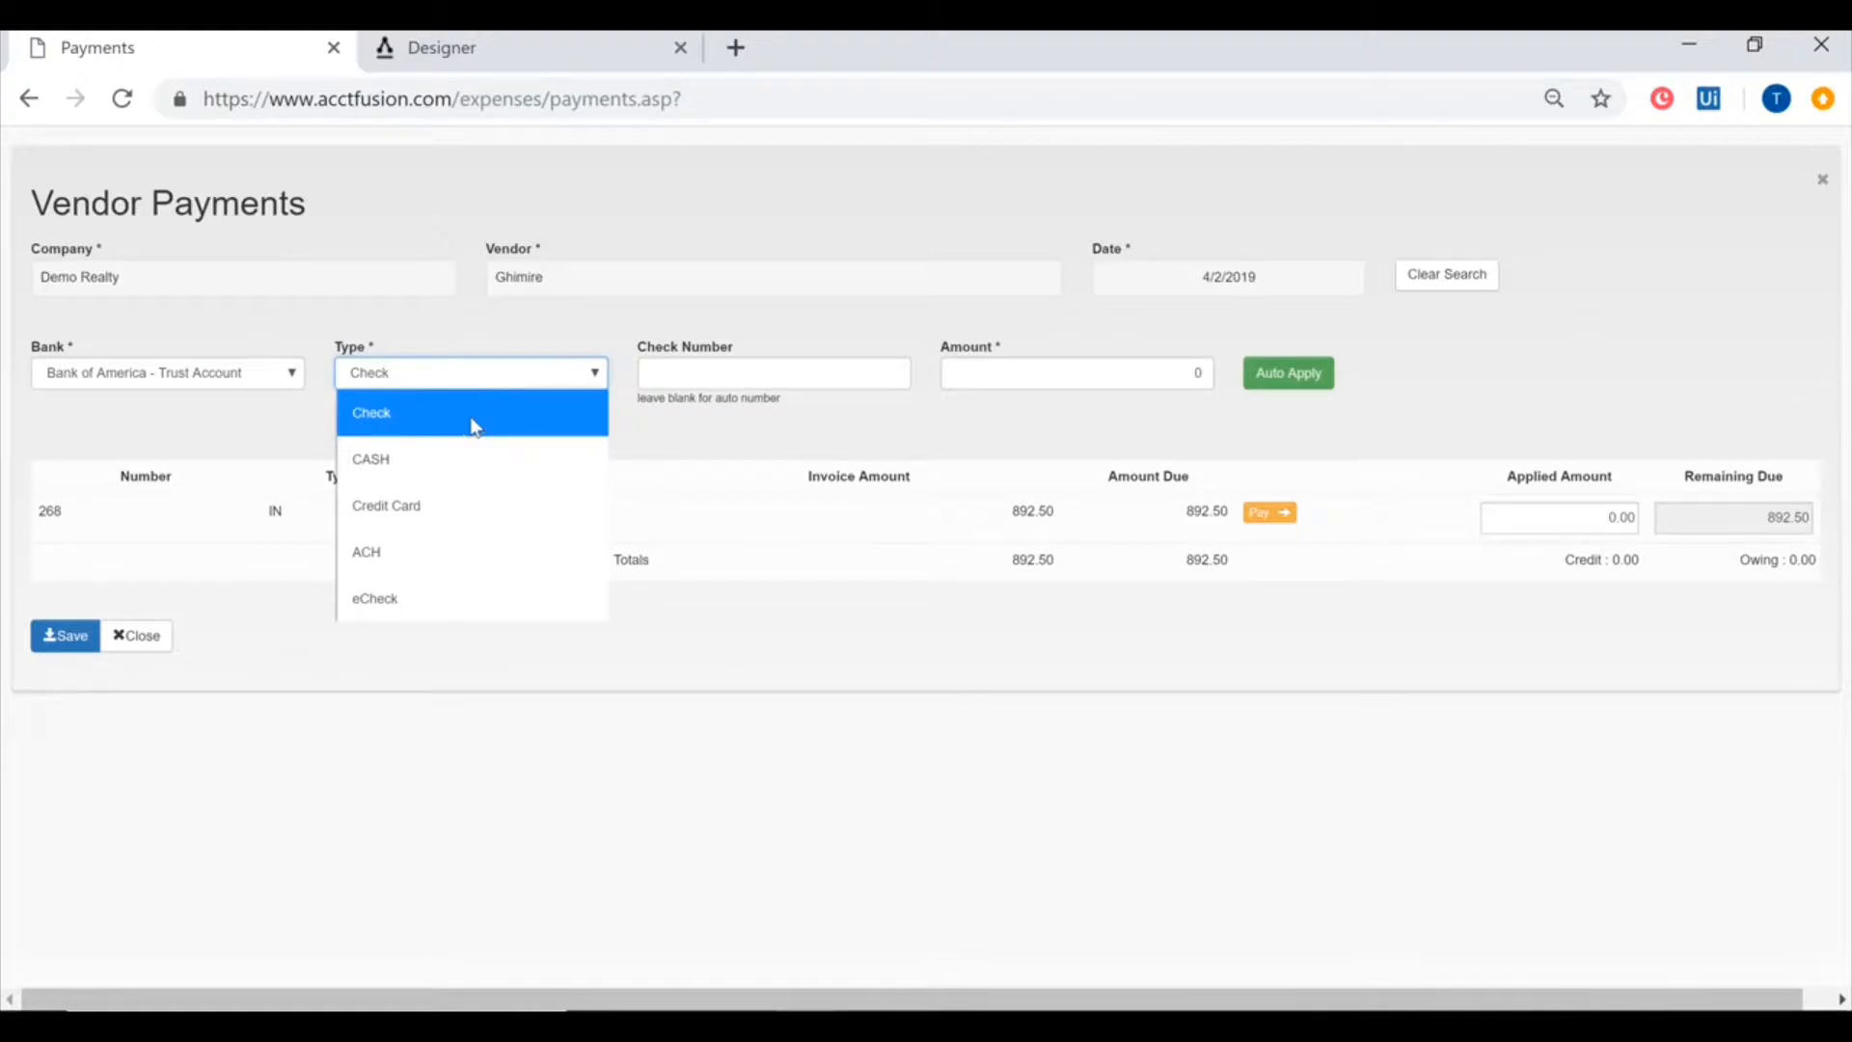
click(540, 616)
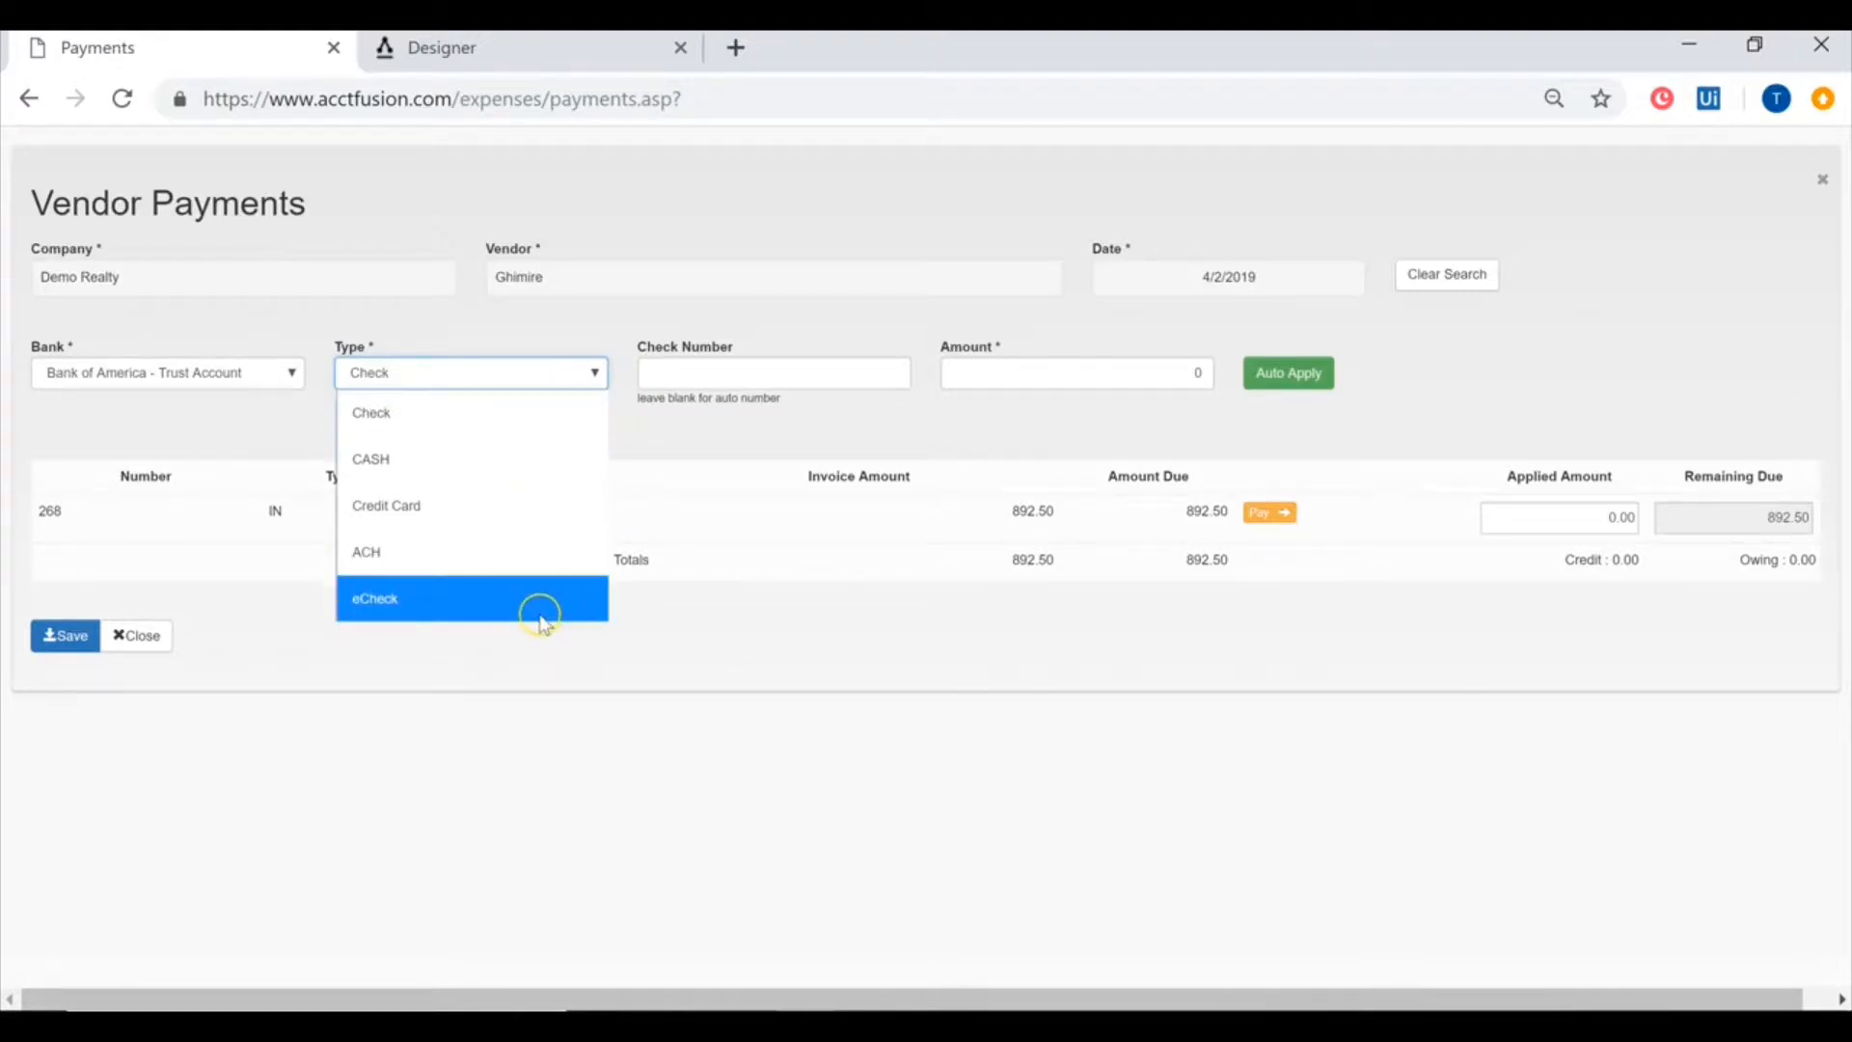
click(503, 615)
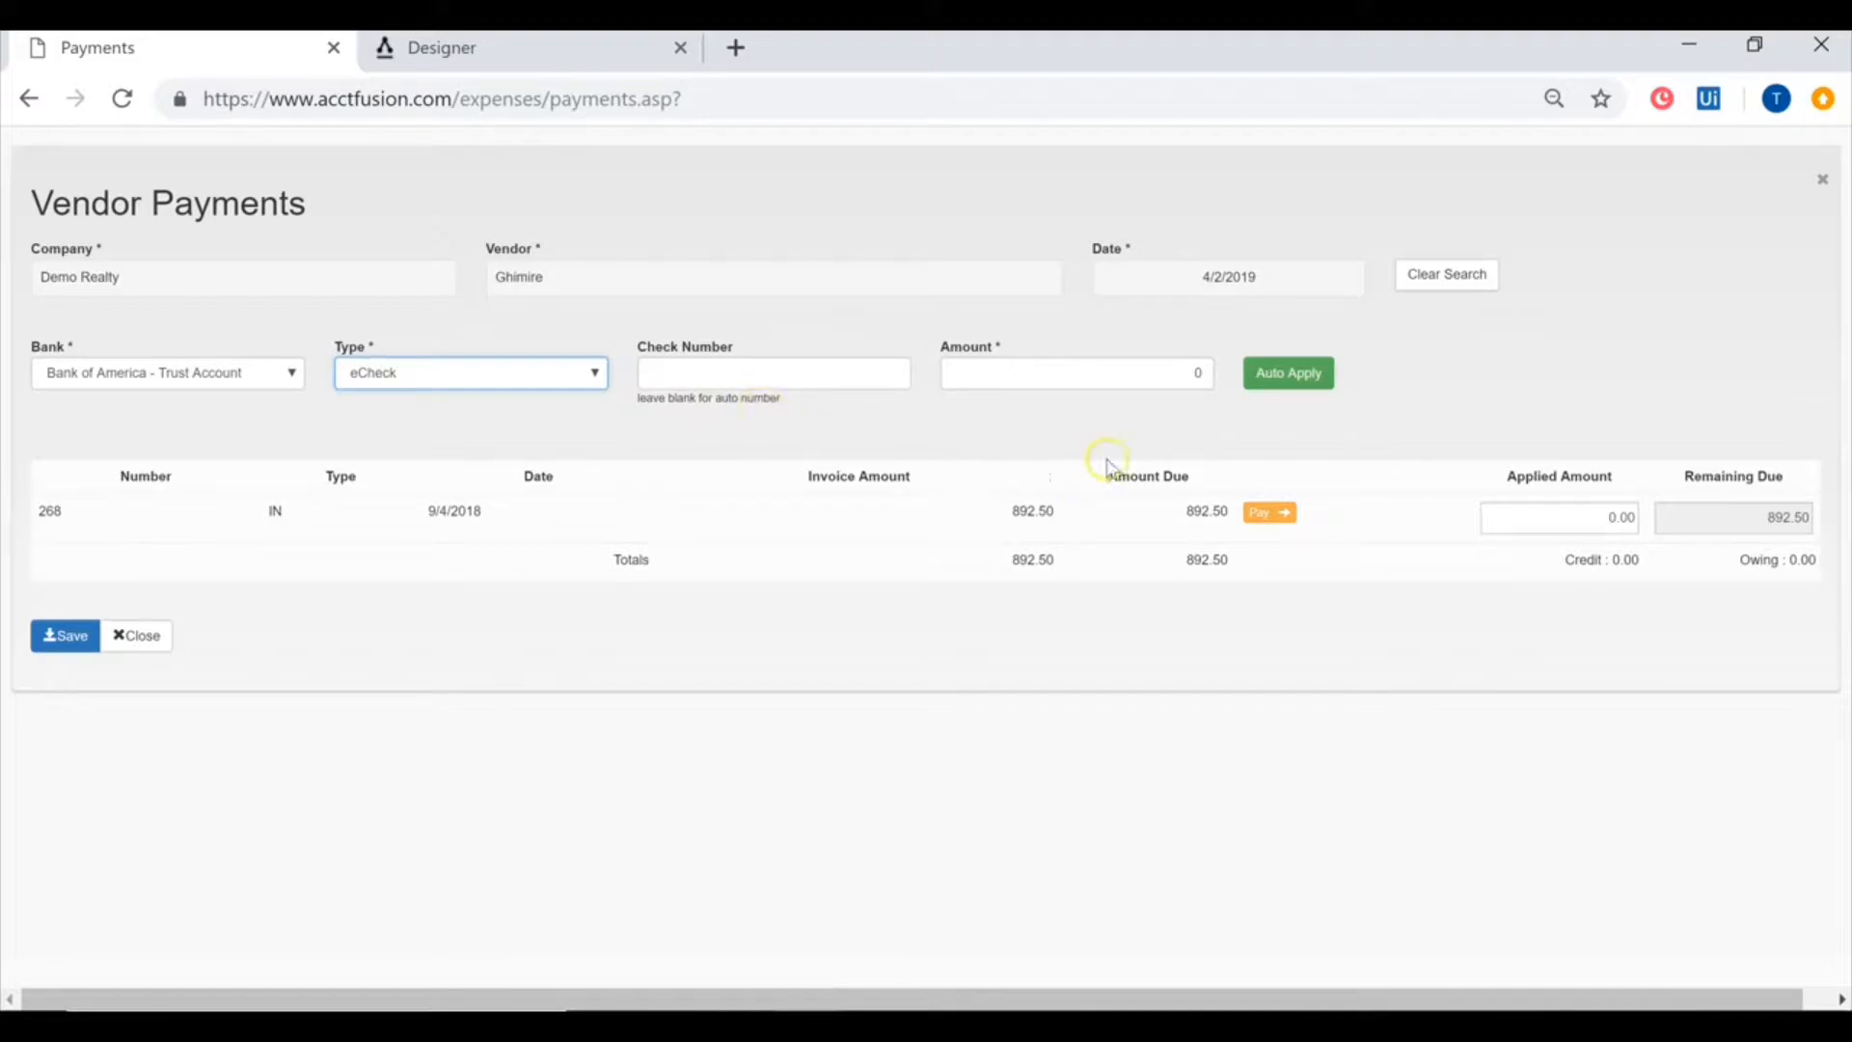
click(1275, 519)
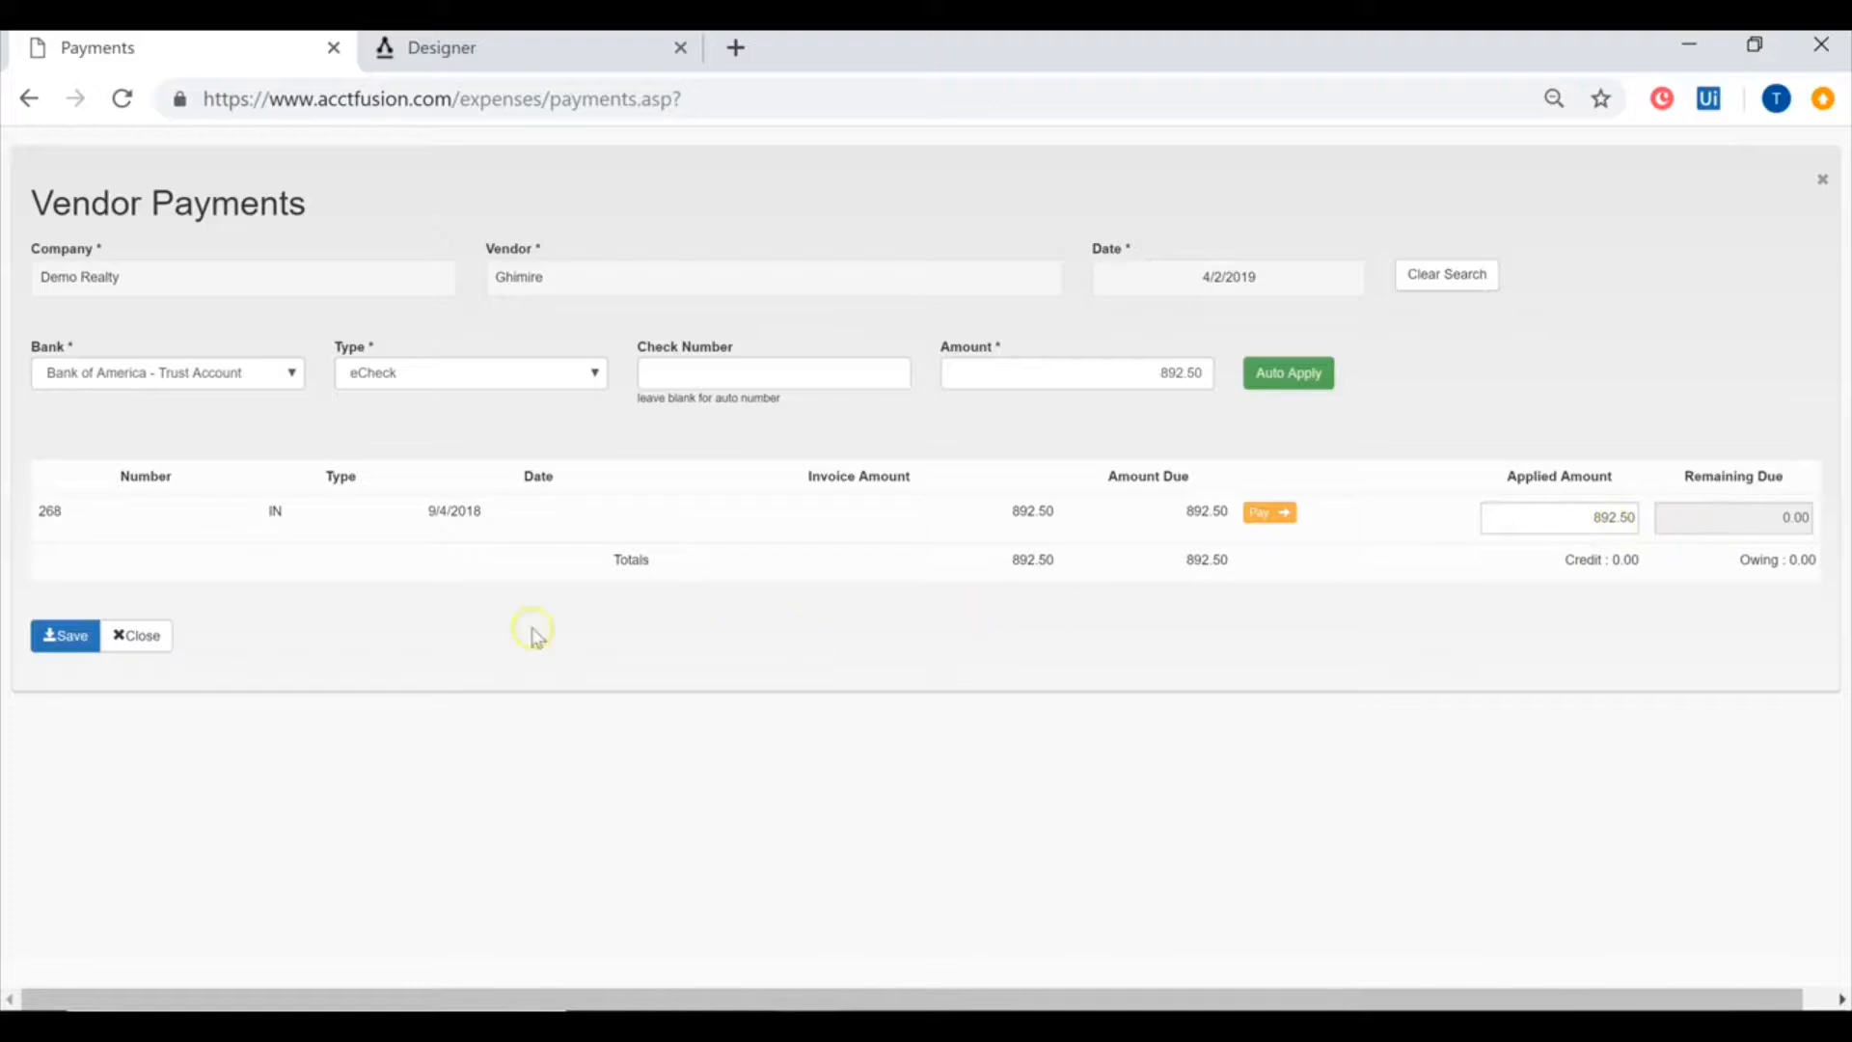
click(68, 637)
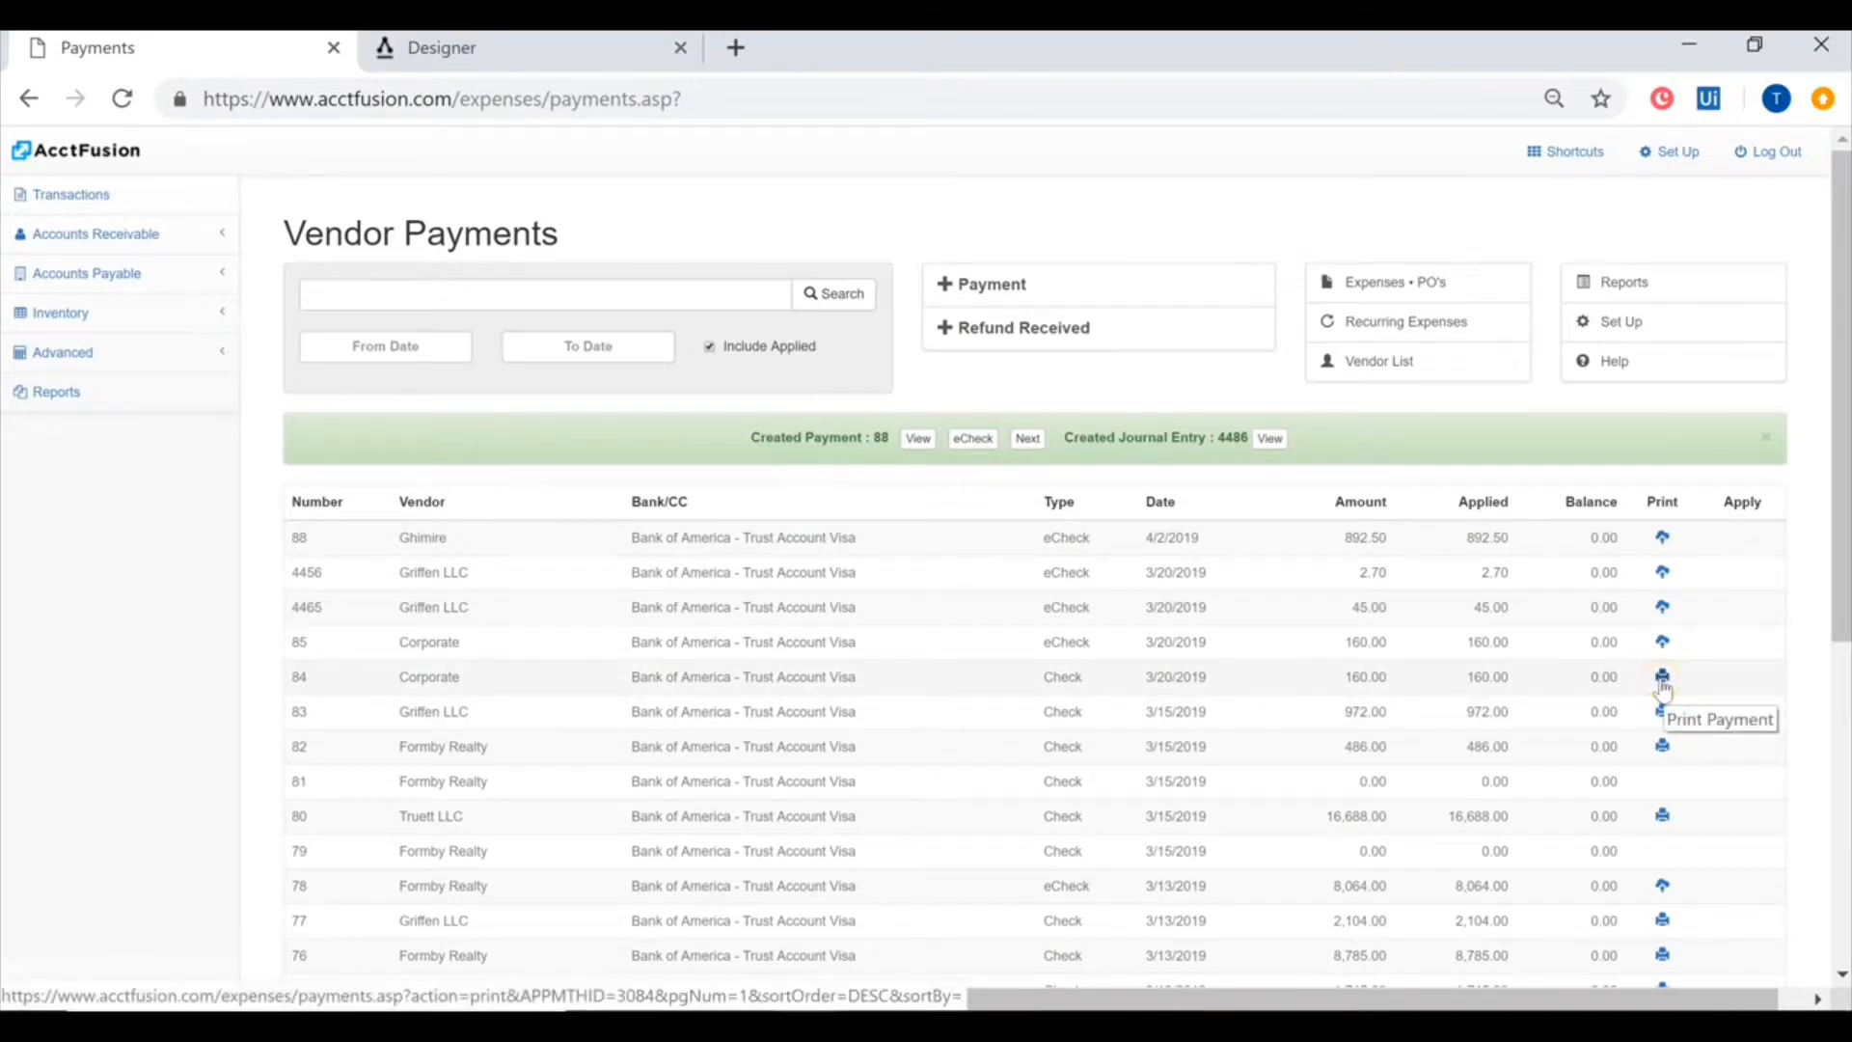
- Create the eCheck for the newly saved vendor payment and open it in the SignaShare Designer
click(1683, 550)
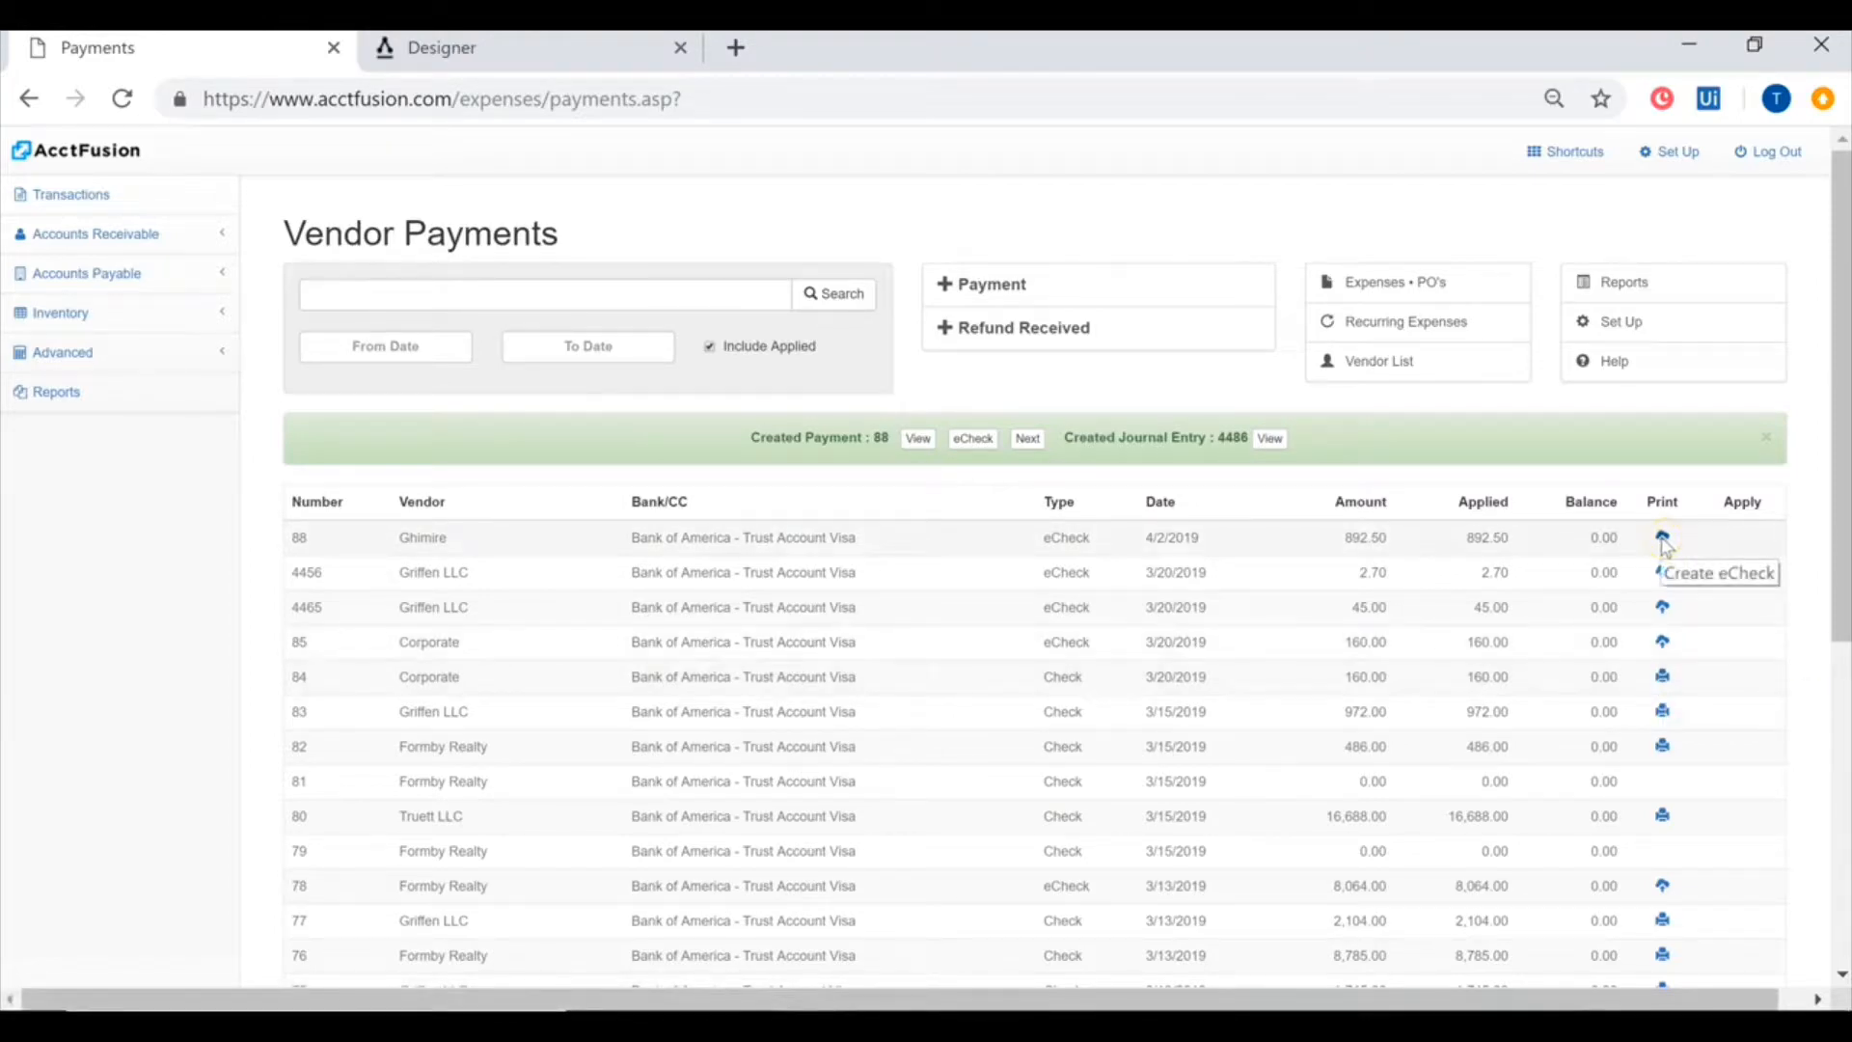
click(1663, 539)
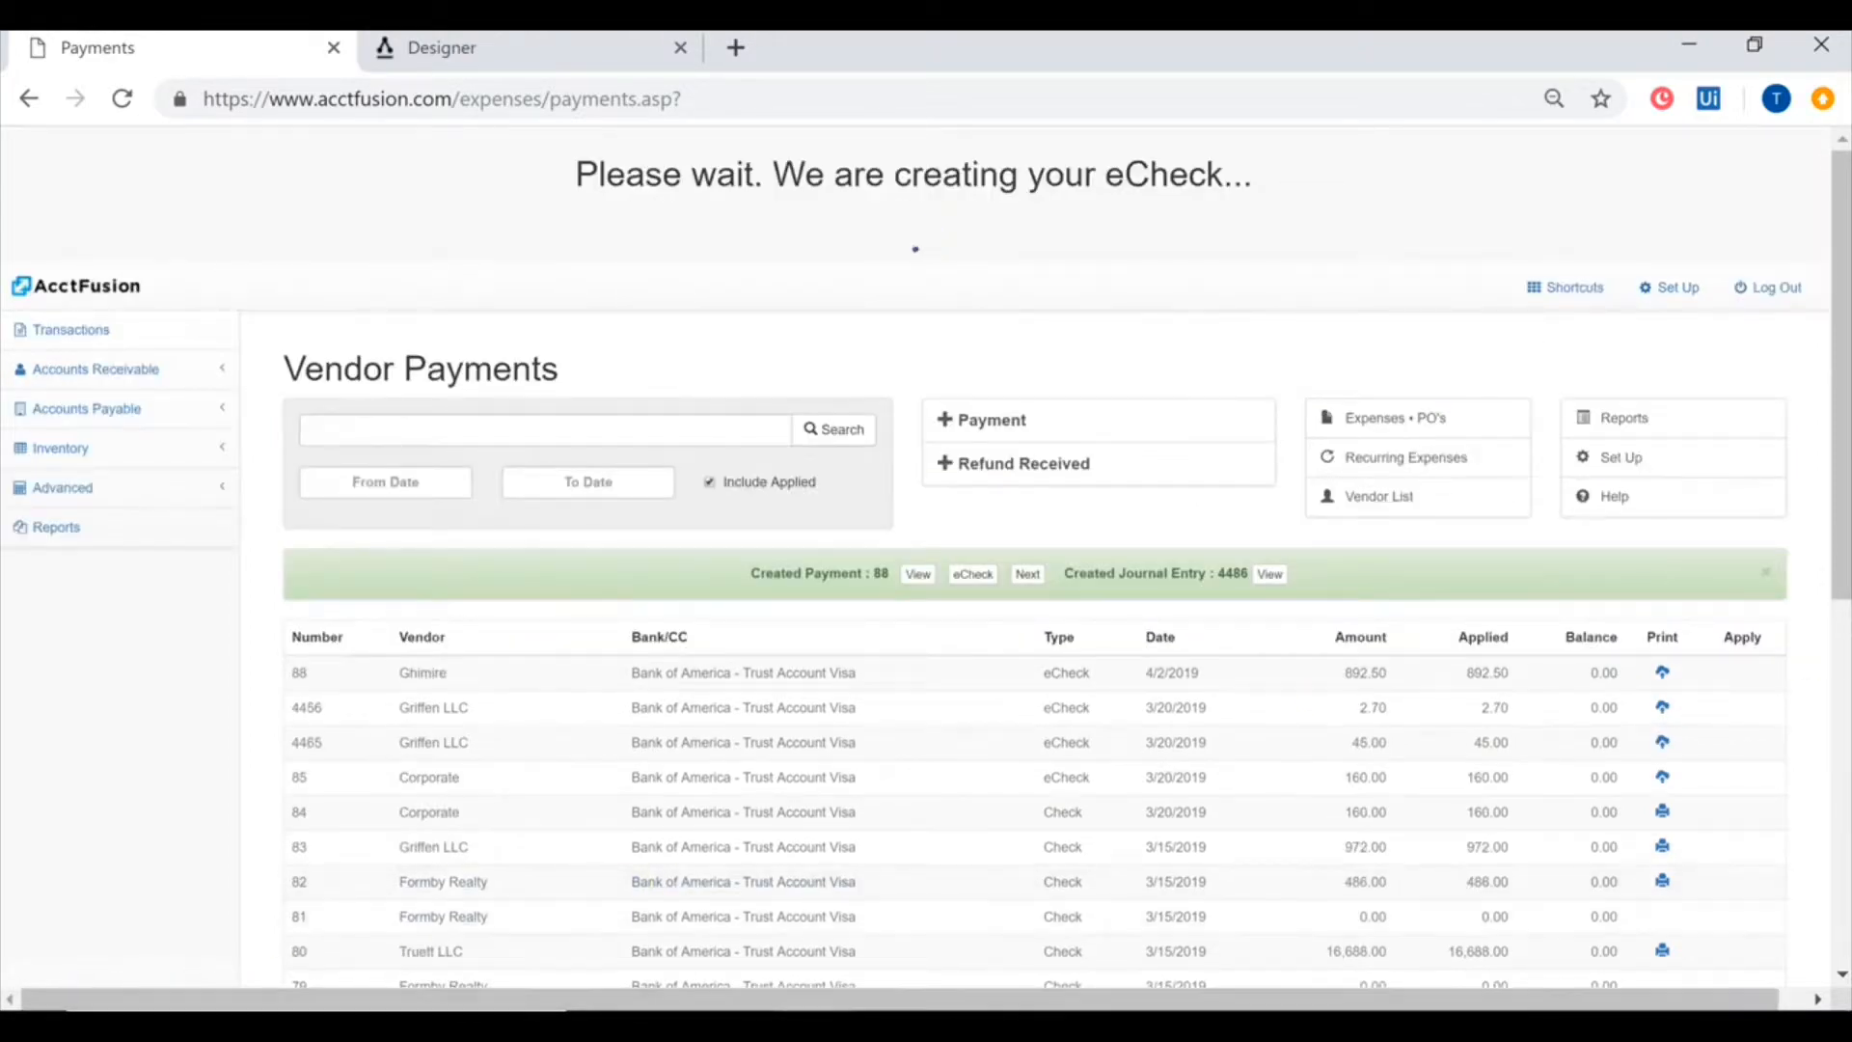
click(664, 674)
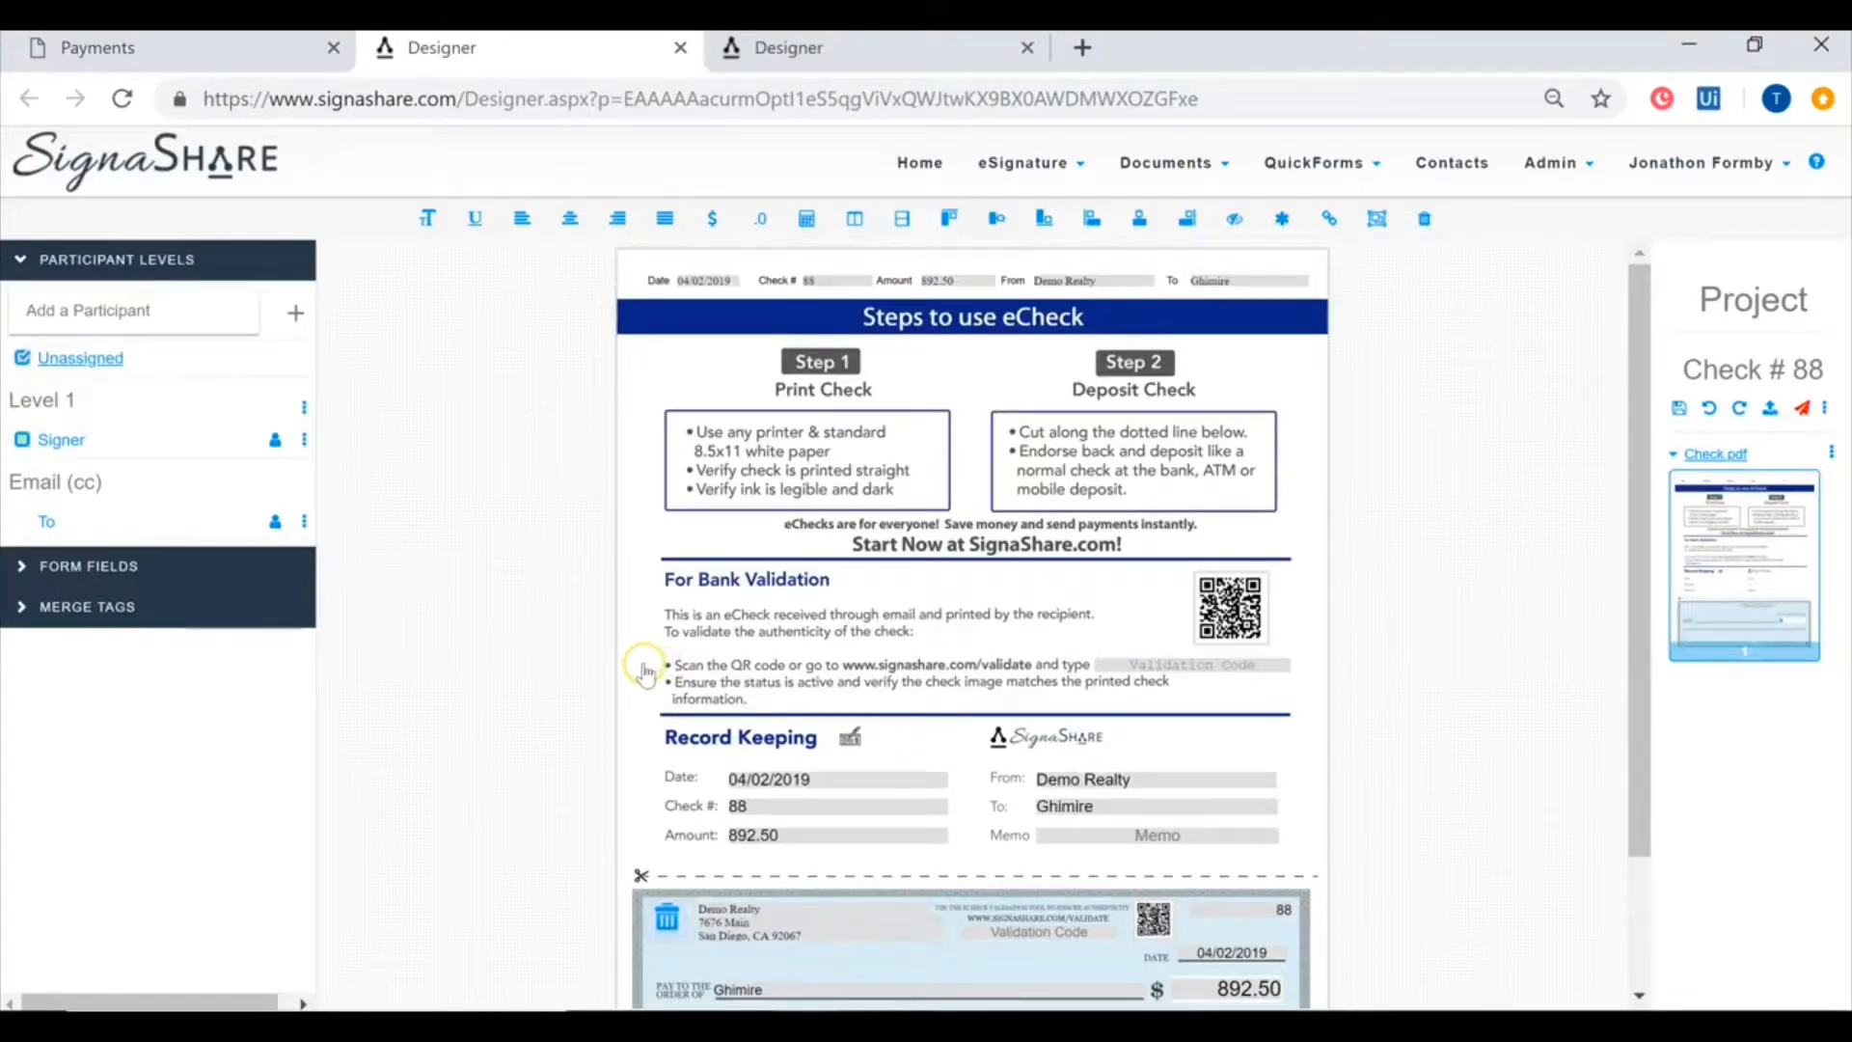
- Review the record-keeping details and the payee, amount and signature areas of the generated eCheck
scroll(656, 675, down, 3)
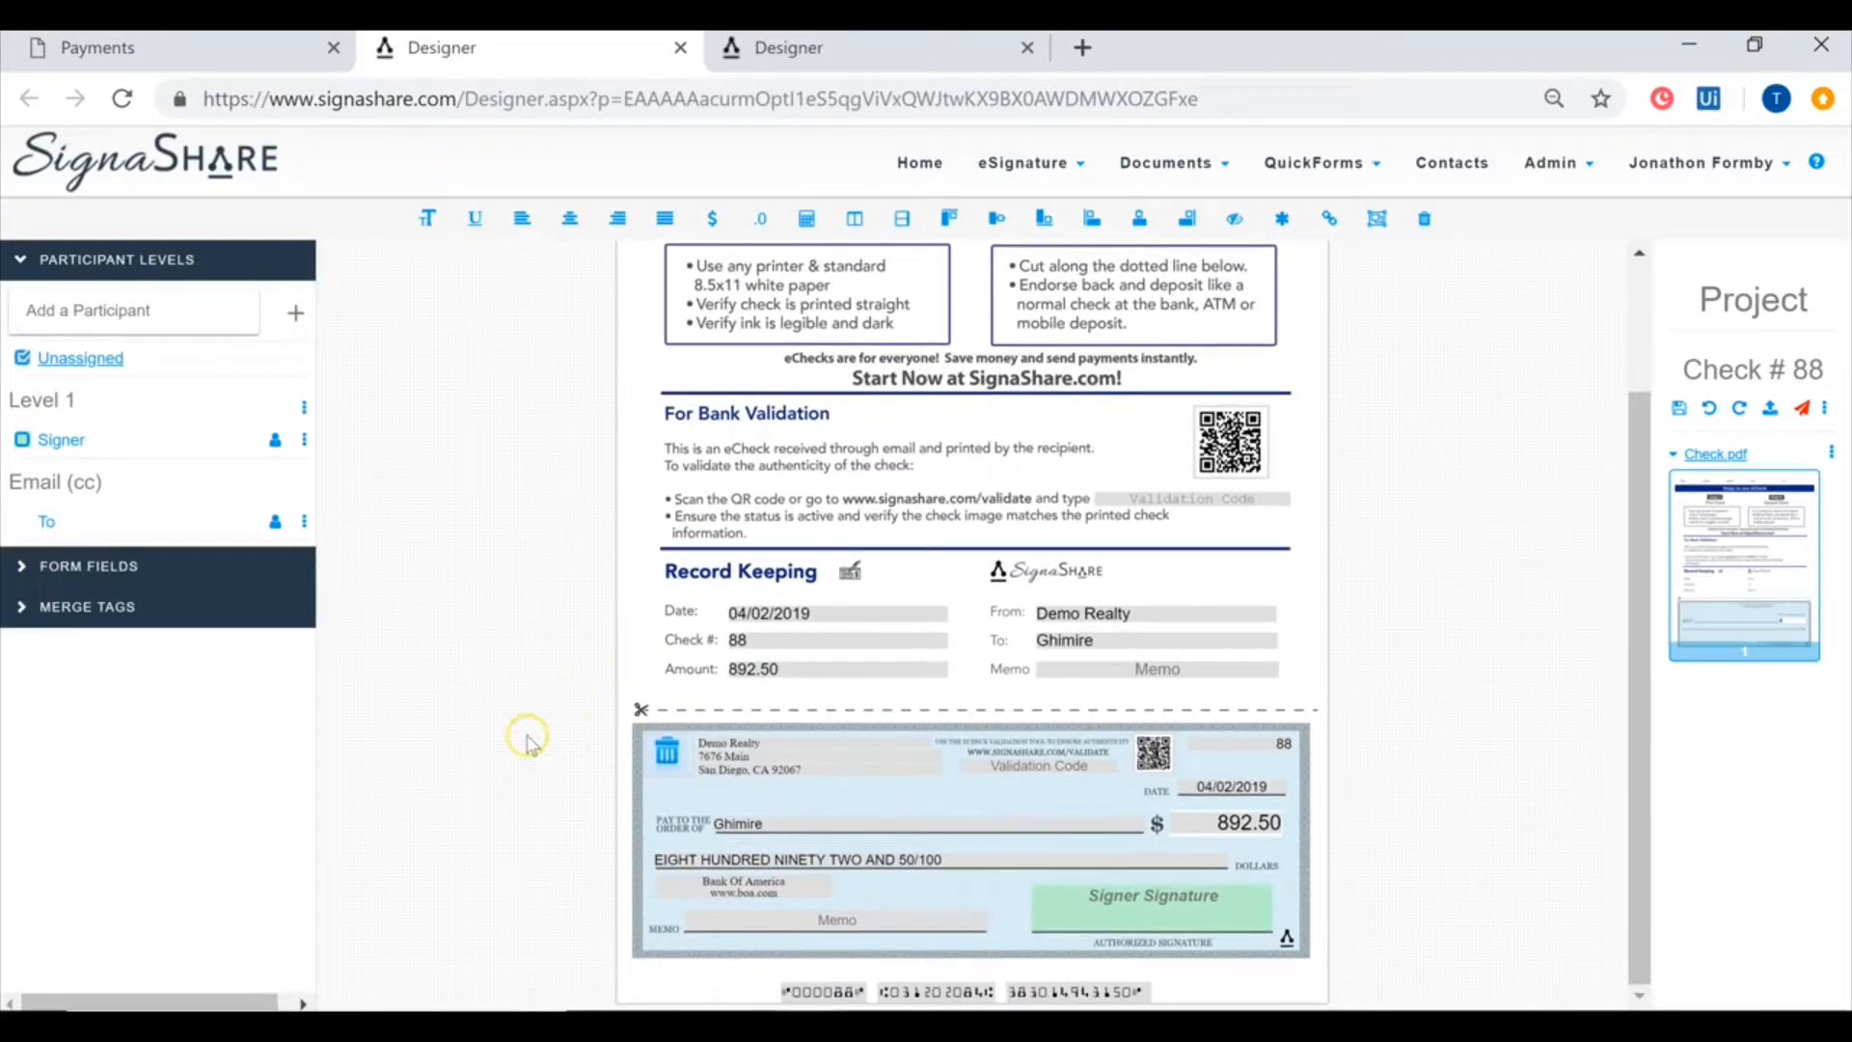
click(827, 609)
click(745, 679)
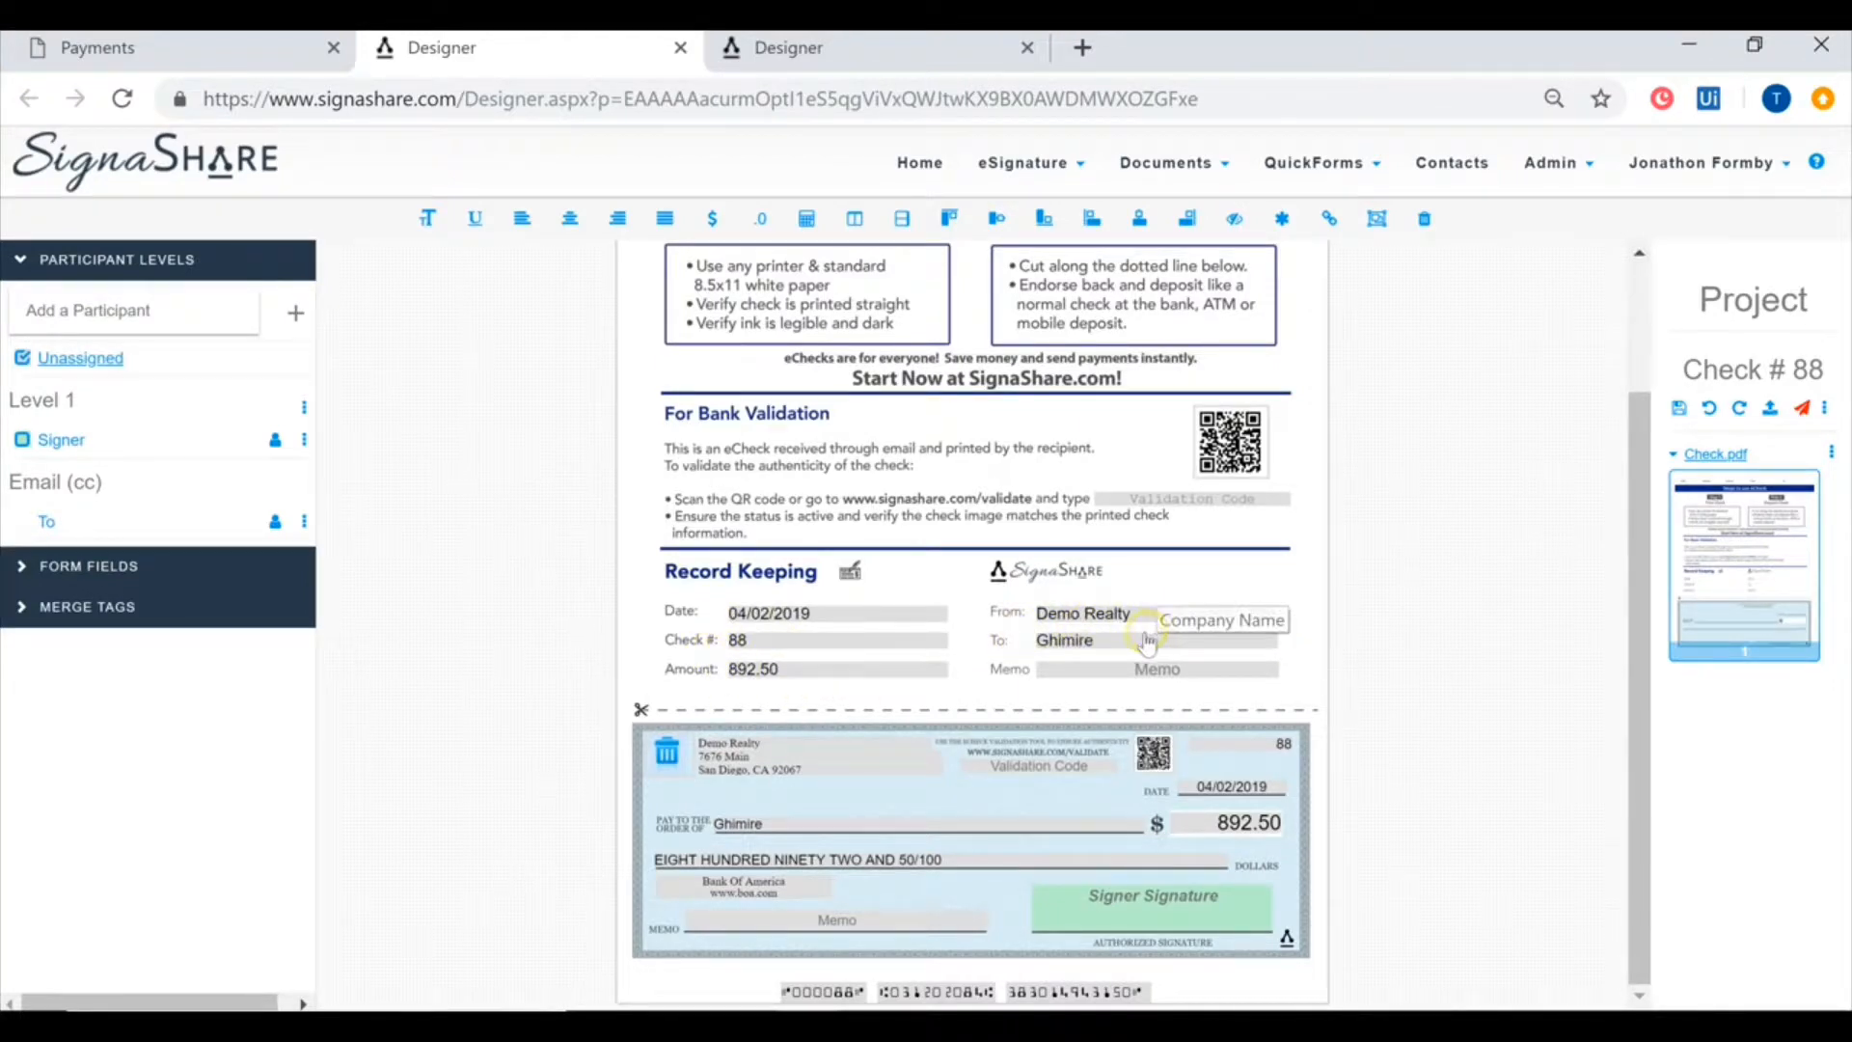
click(840, 859)
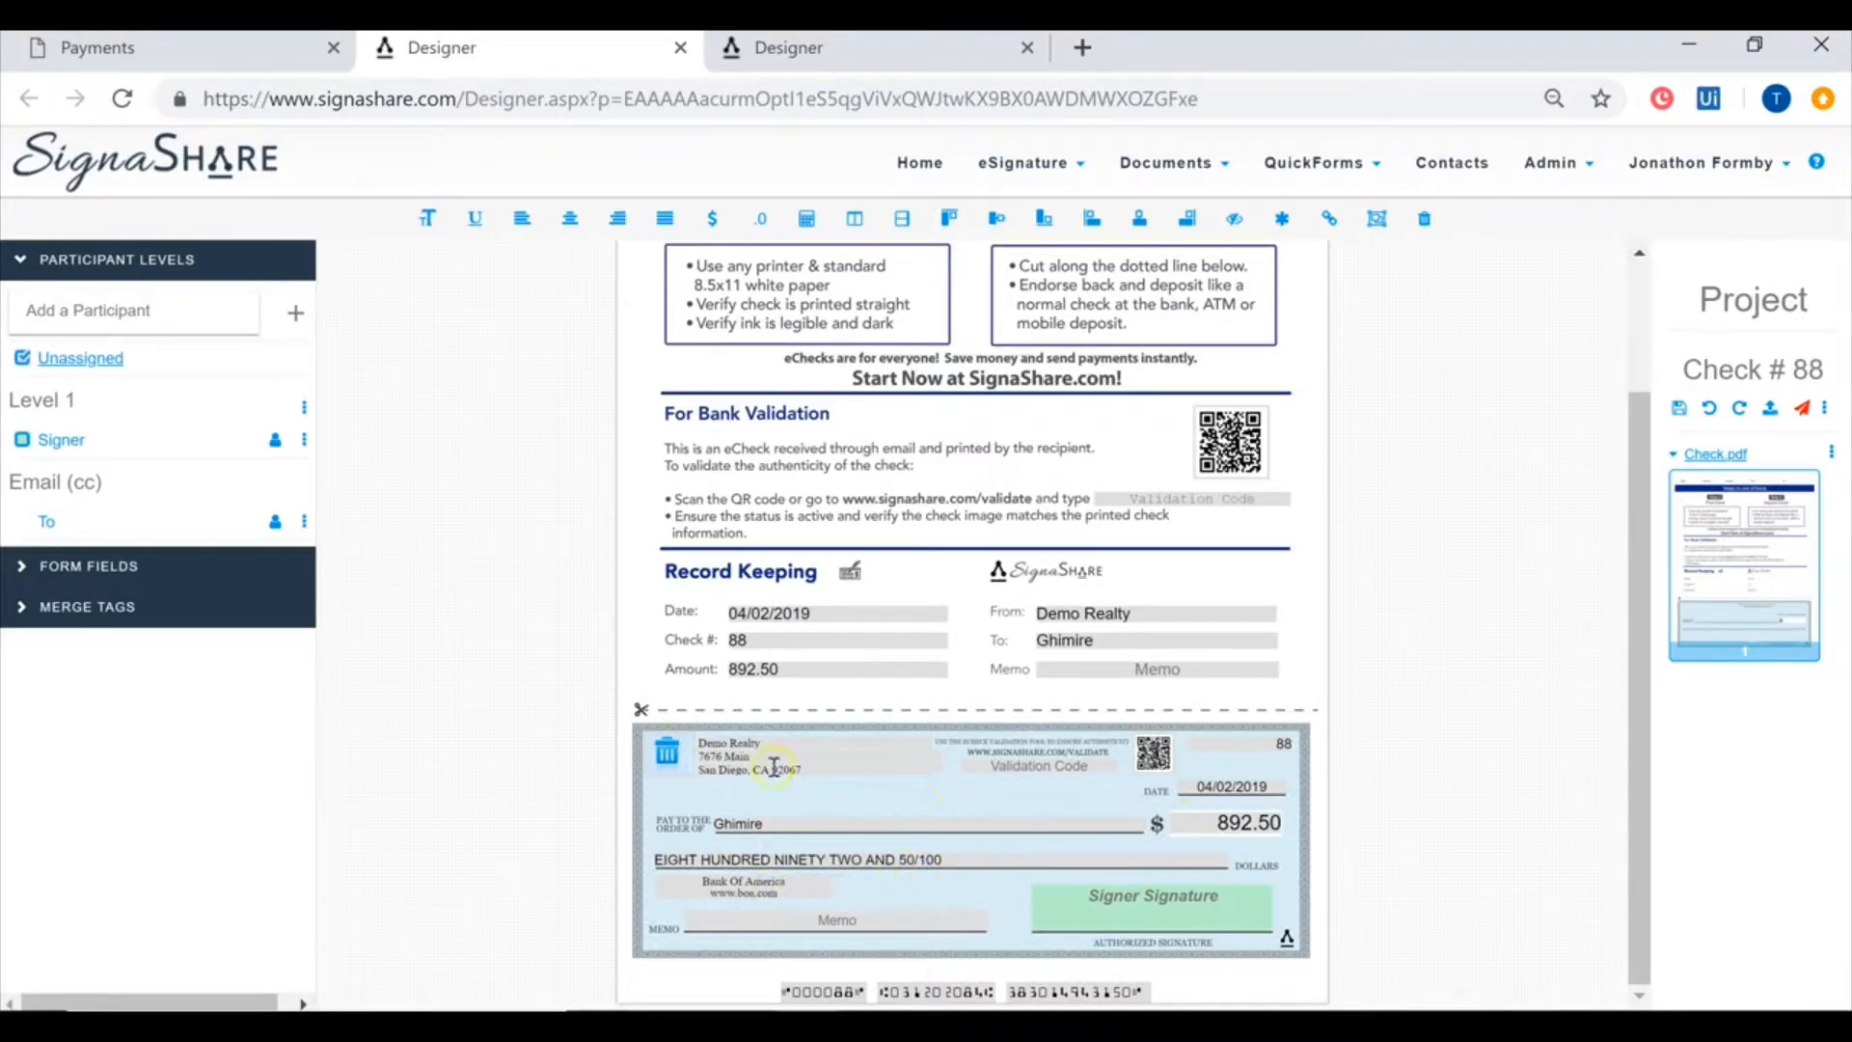
scroll(773, 769, up, 2)
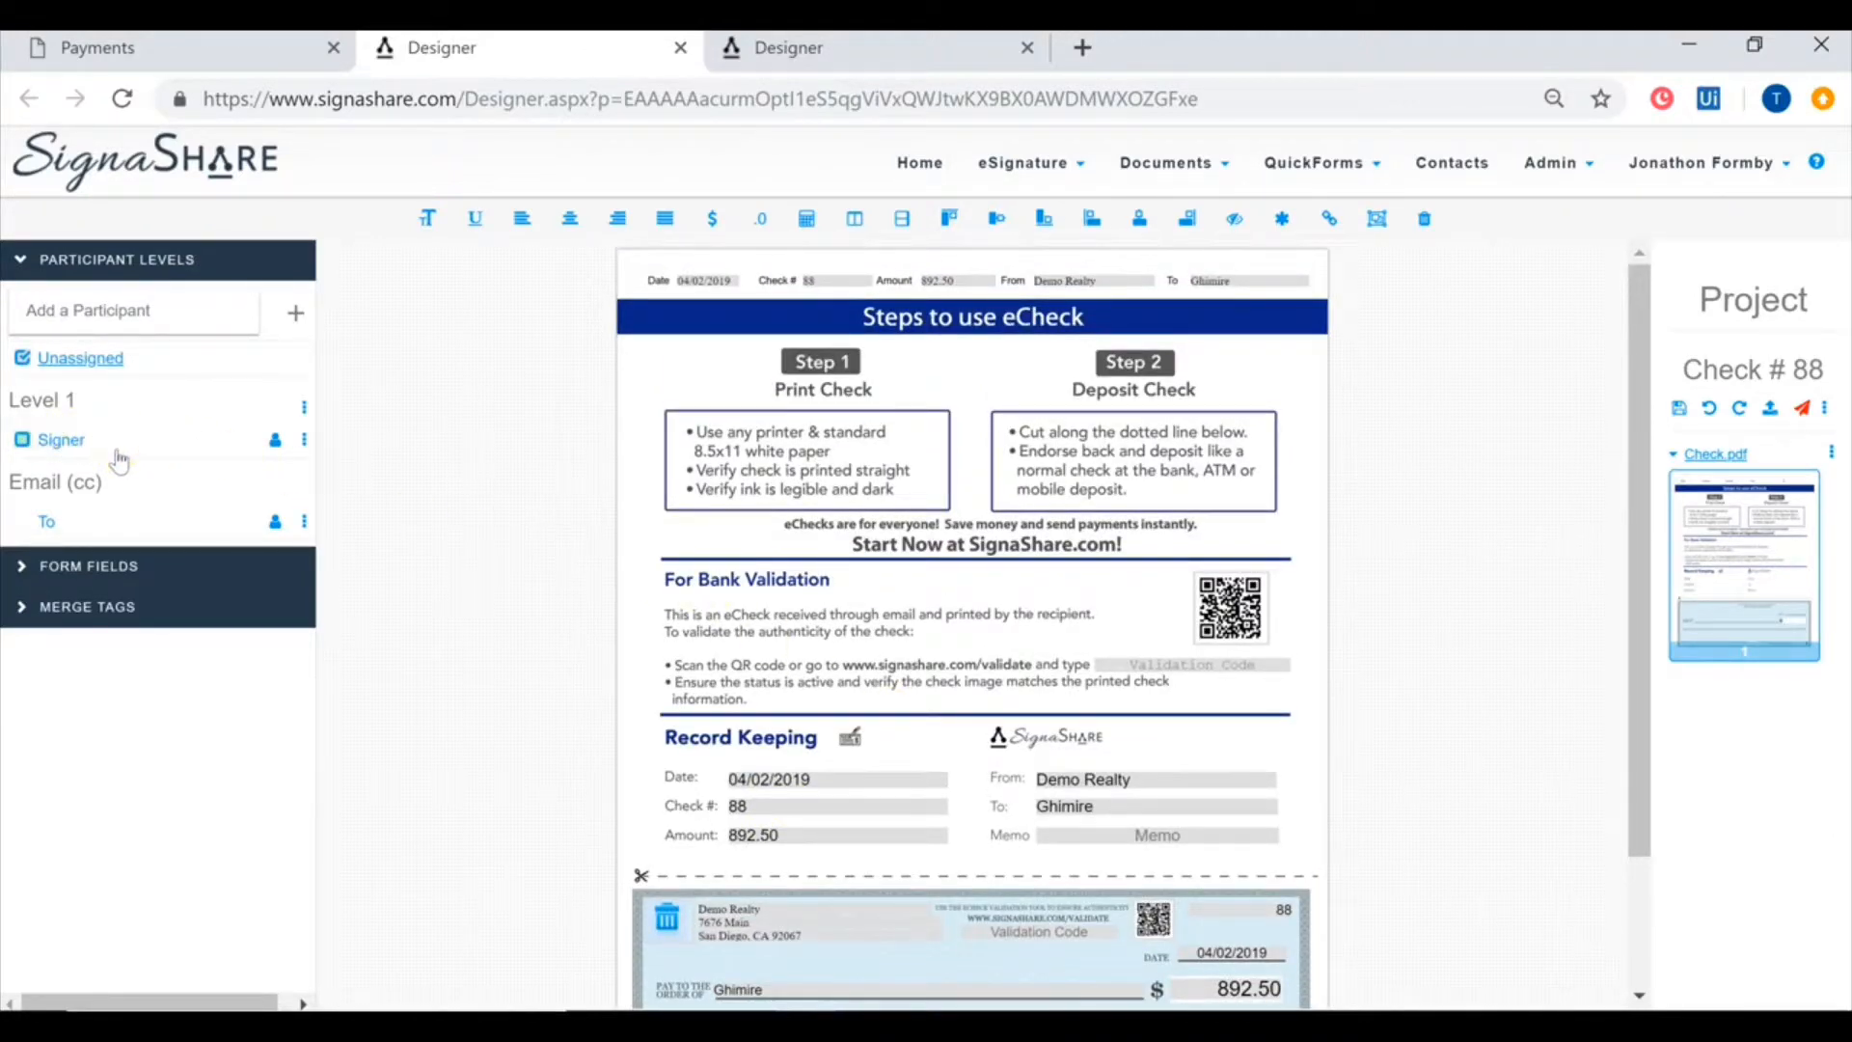
- View the contact and e-mail assigned to the Level 1 Signer, and close the assignment without changes
mouse_move(276, 446)
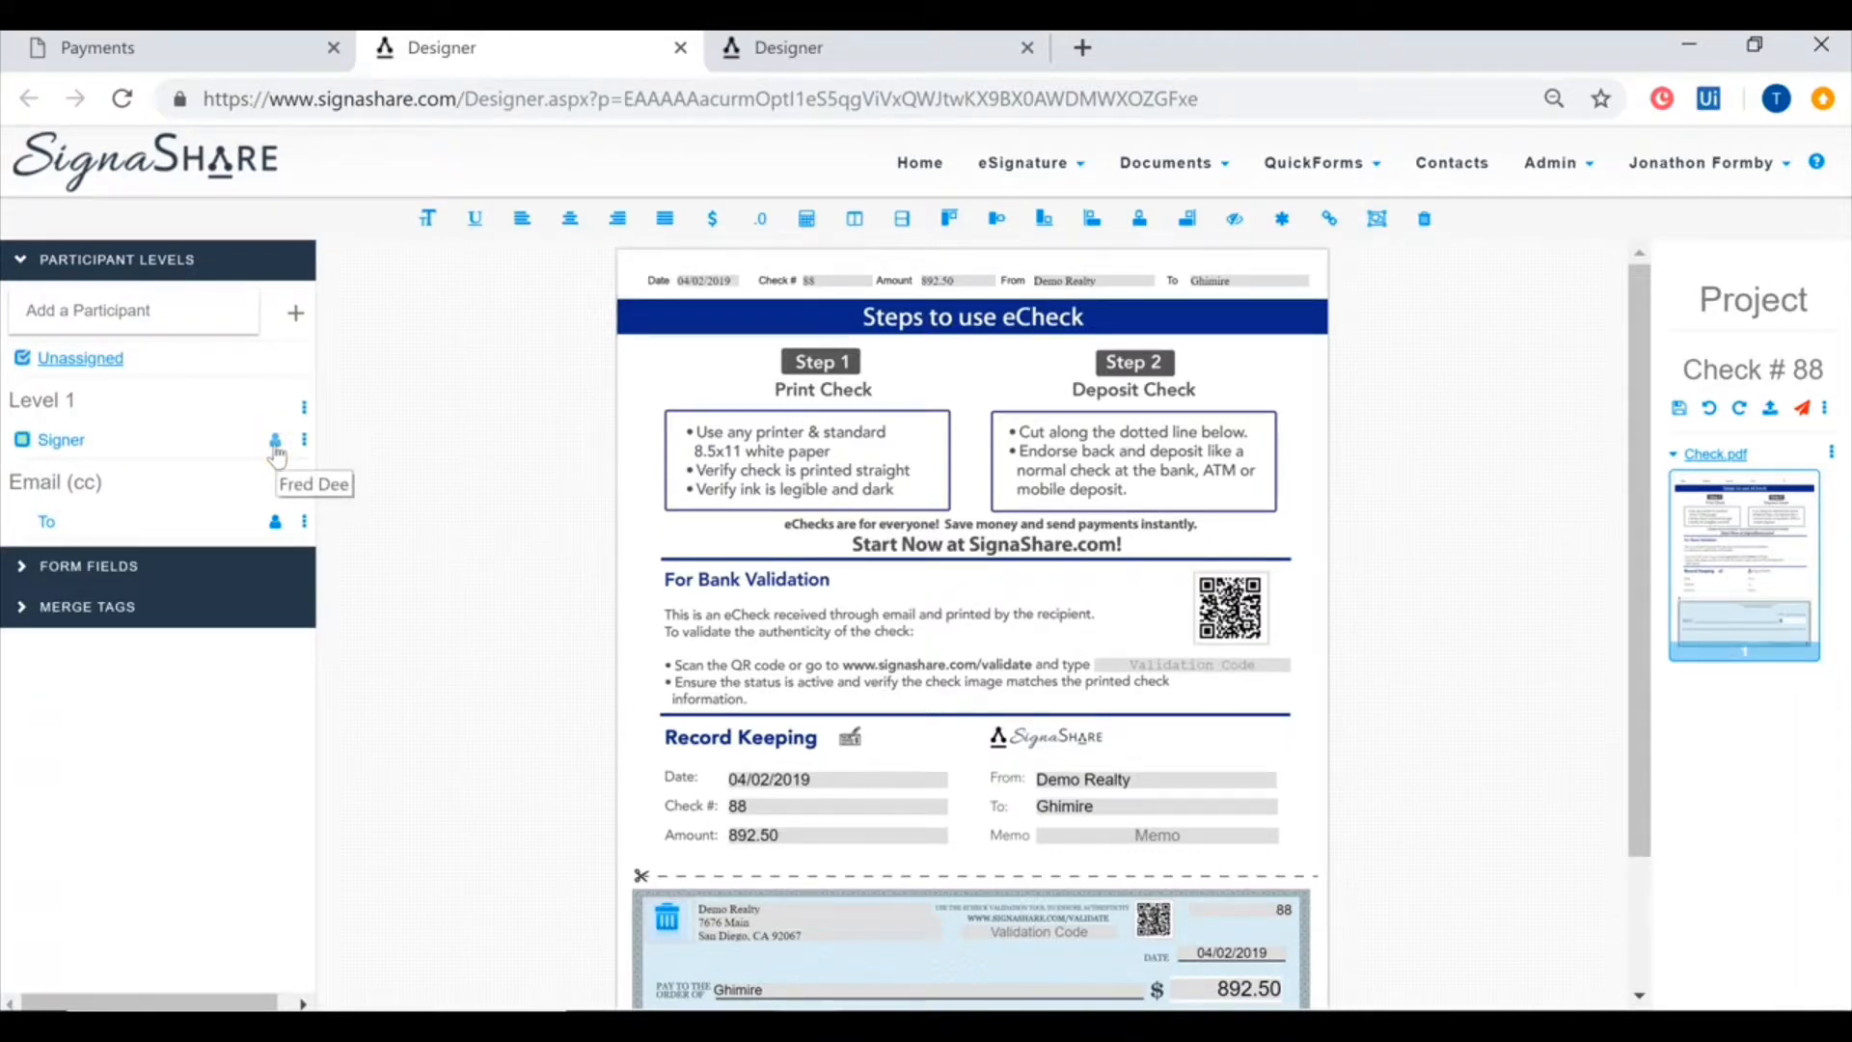
click(275, 445)
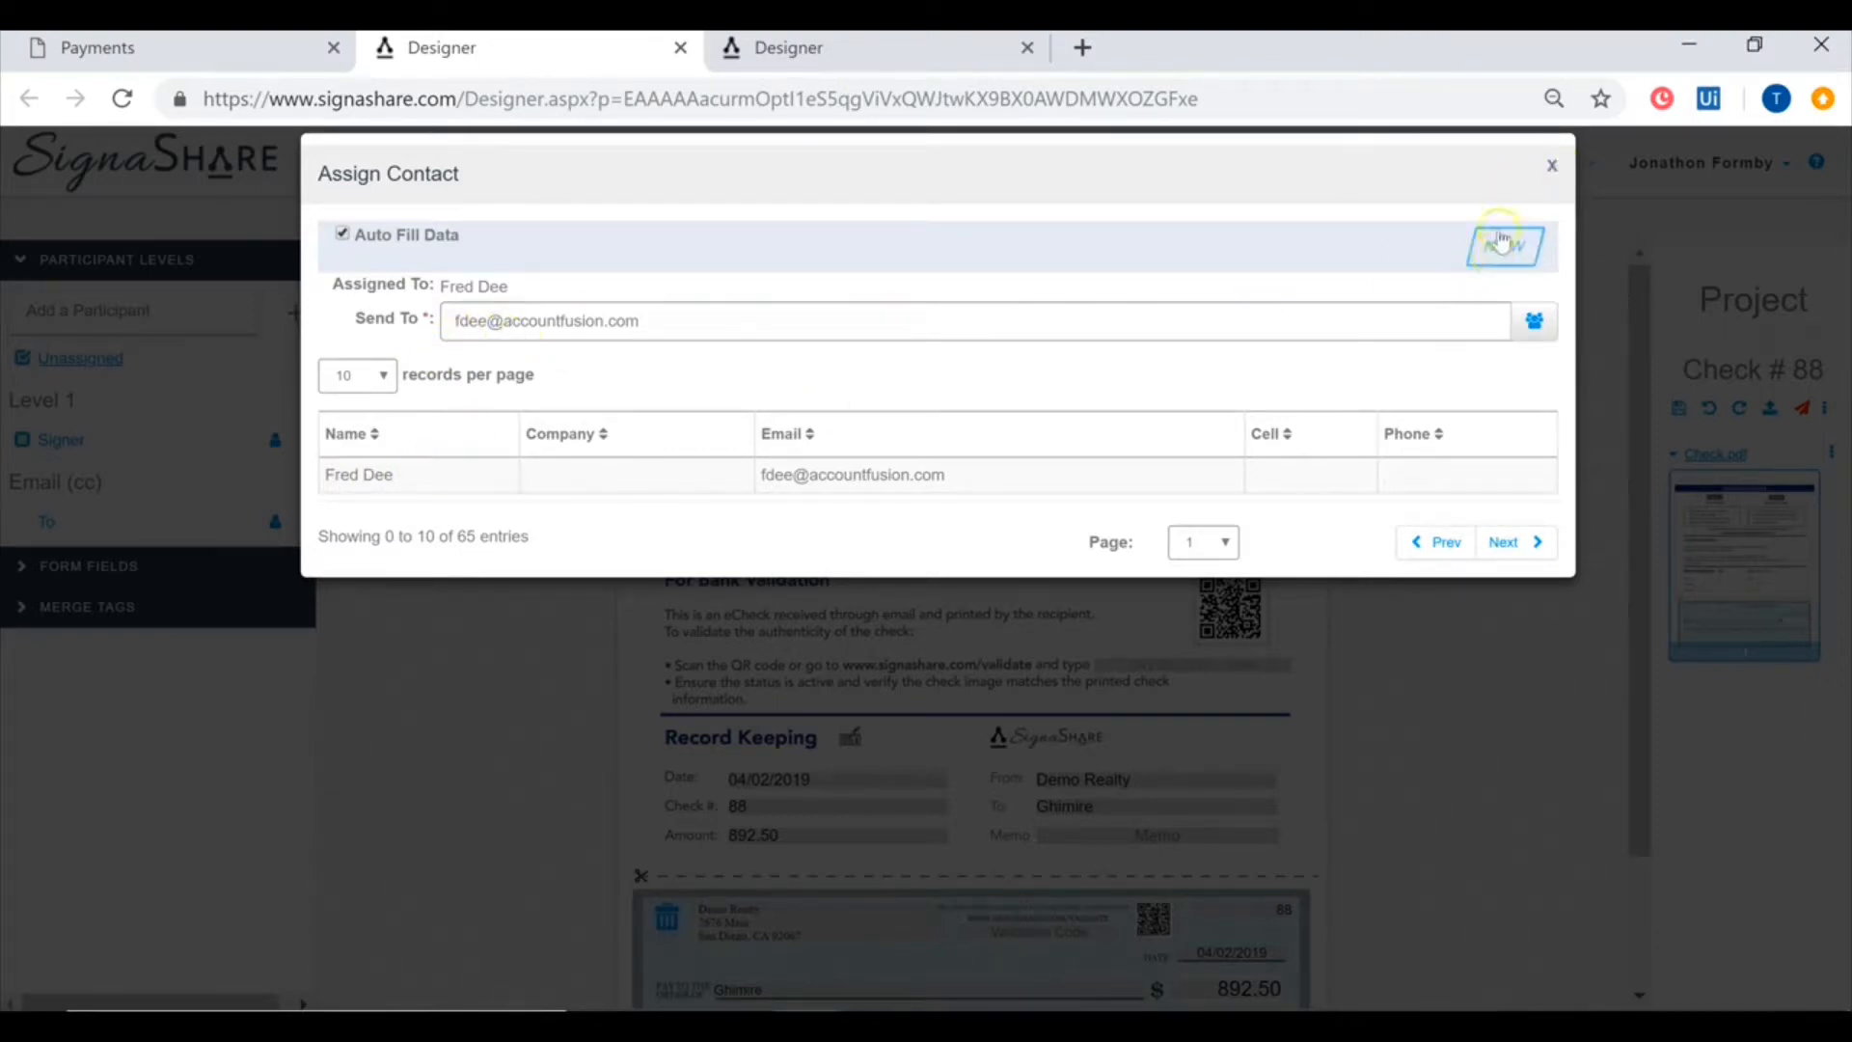
click(1557, 169)
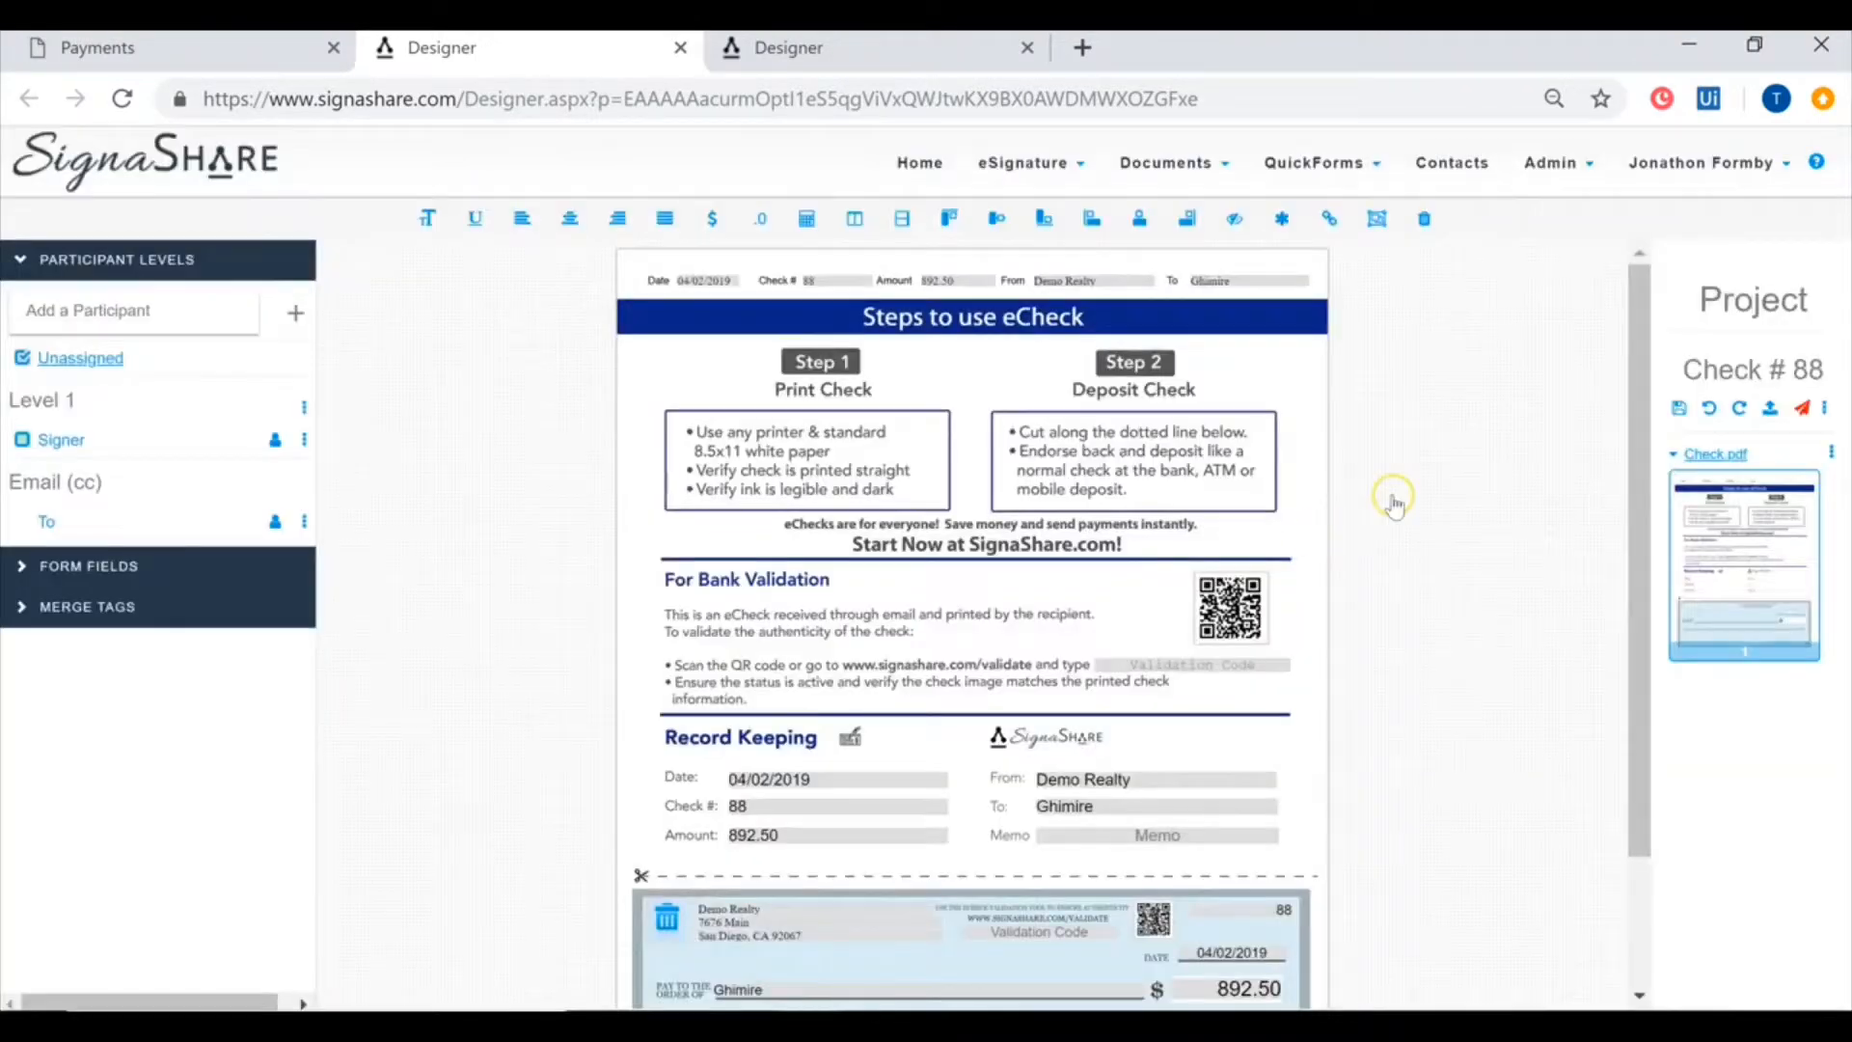
click(1802, 414)
- View the contact assigned to the Email (cc) To participant, close it without changes, and look over the check
scroll(560, 584, down, 2)
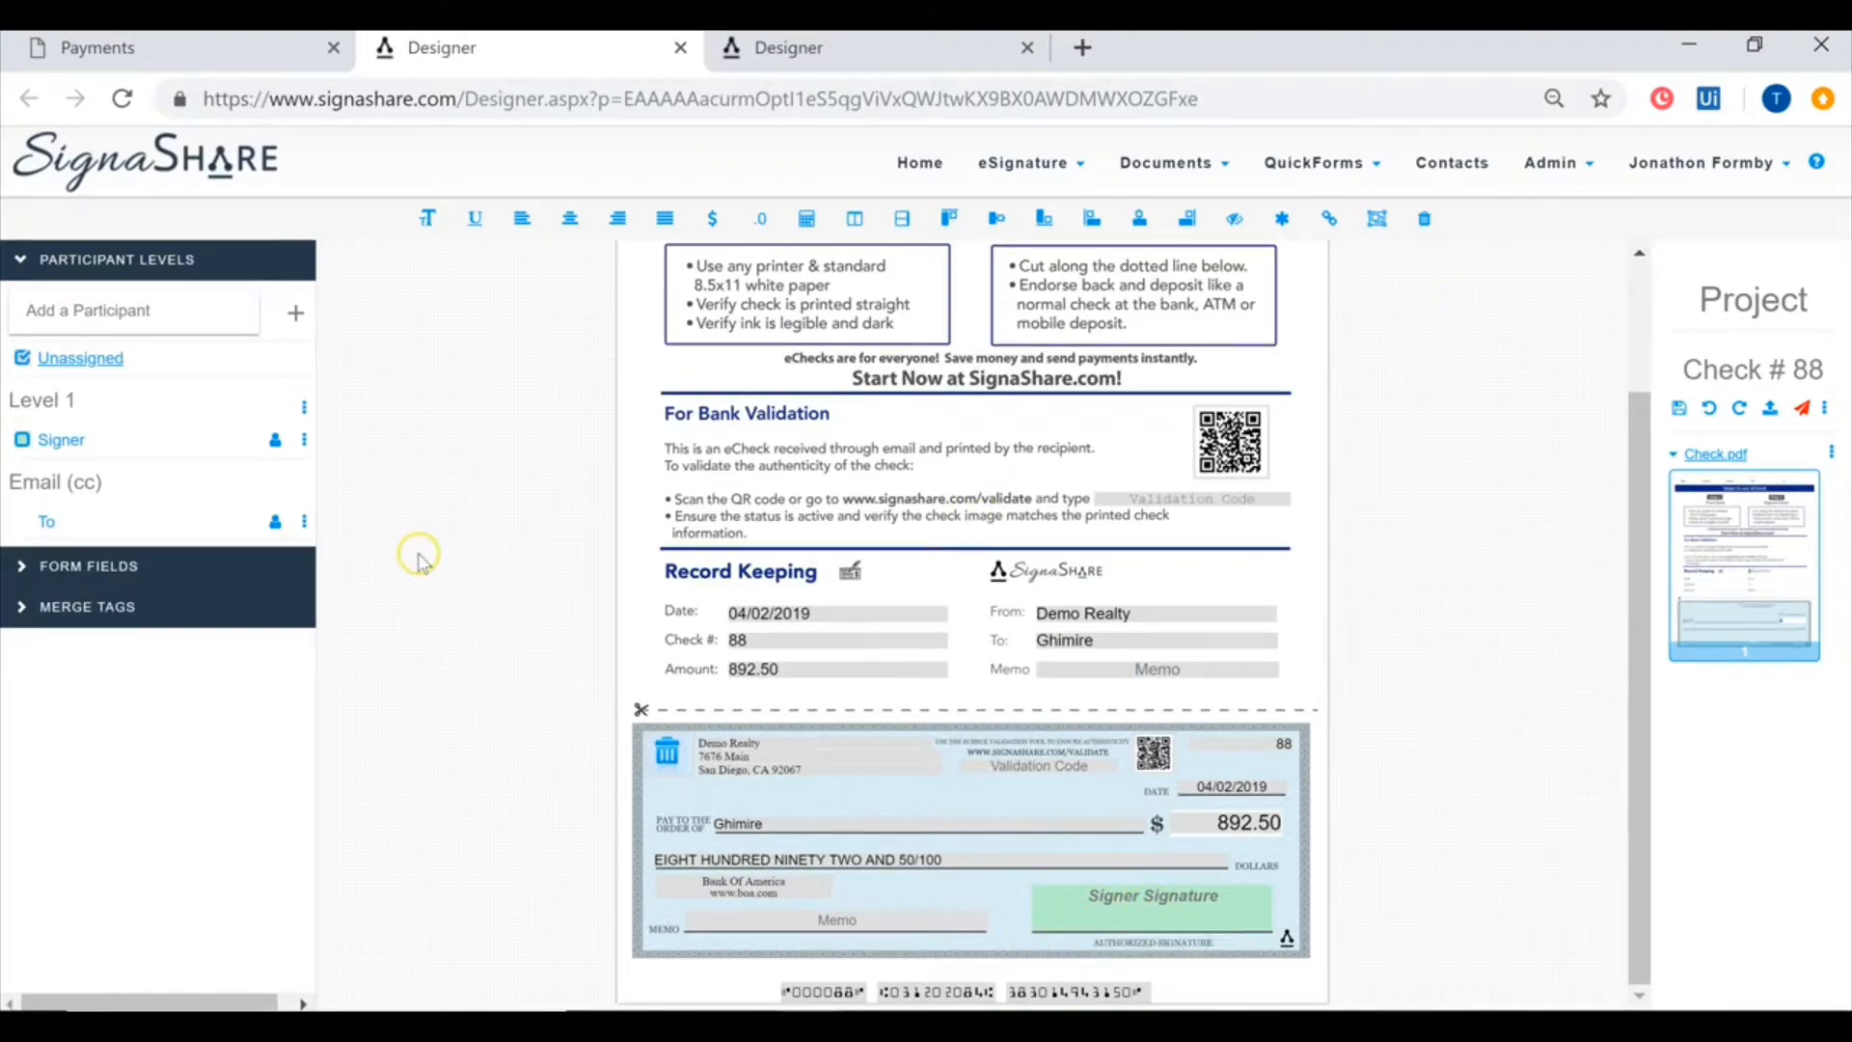
click(277, 524)
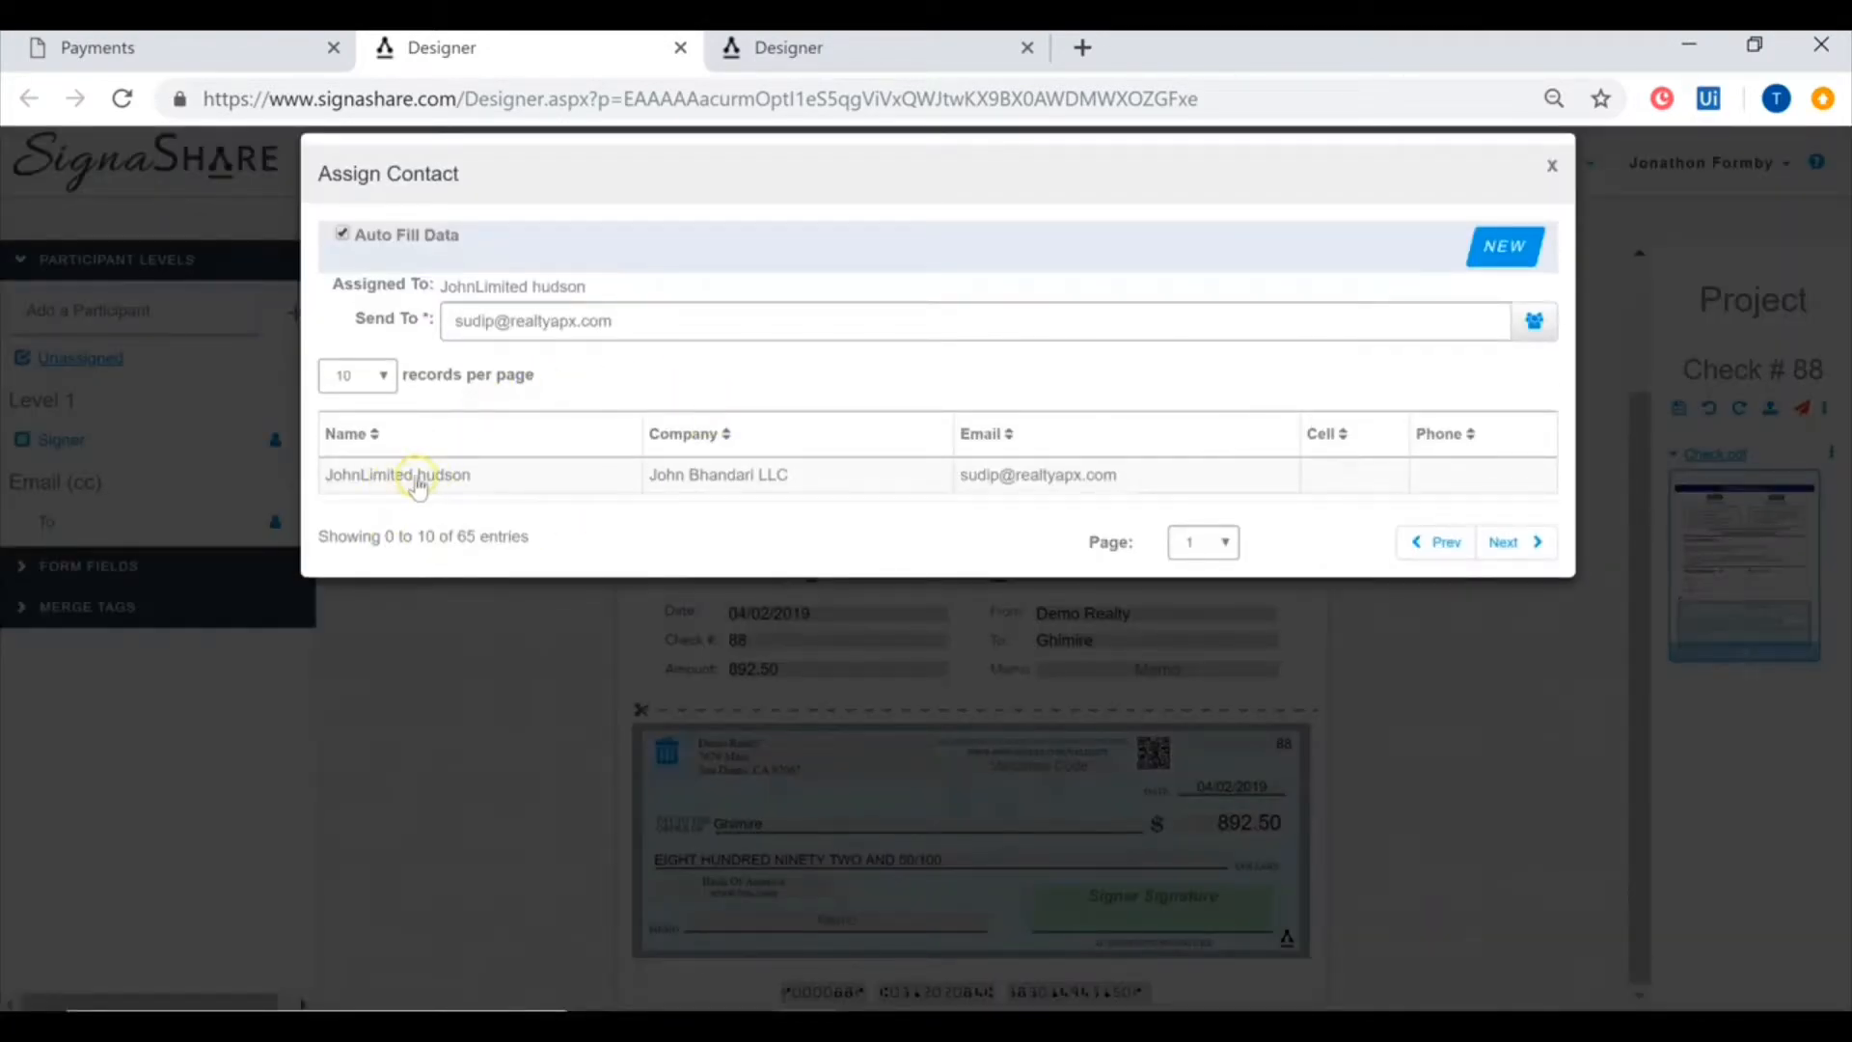
click(1549, 170)
click(1559, 167)
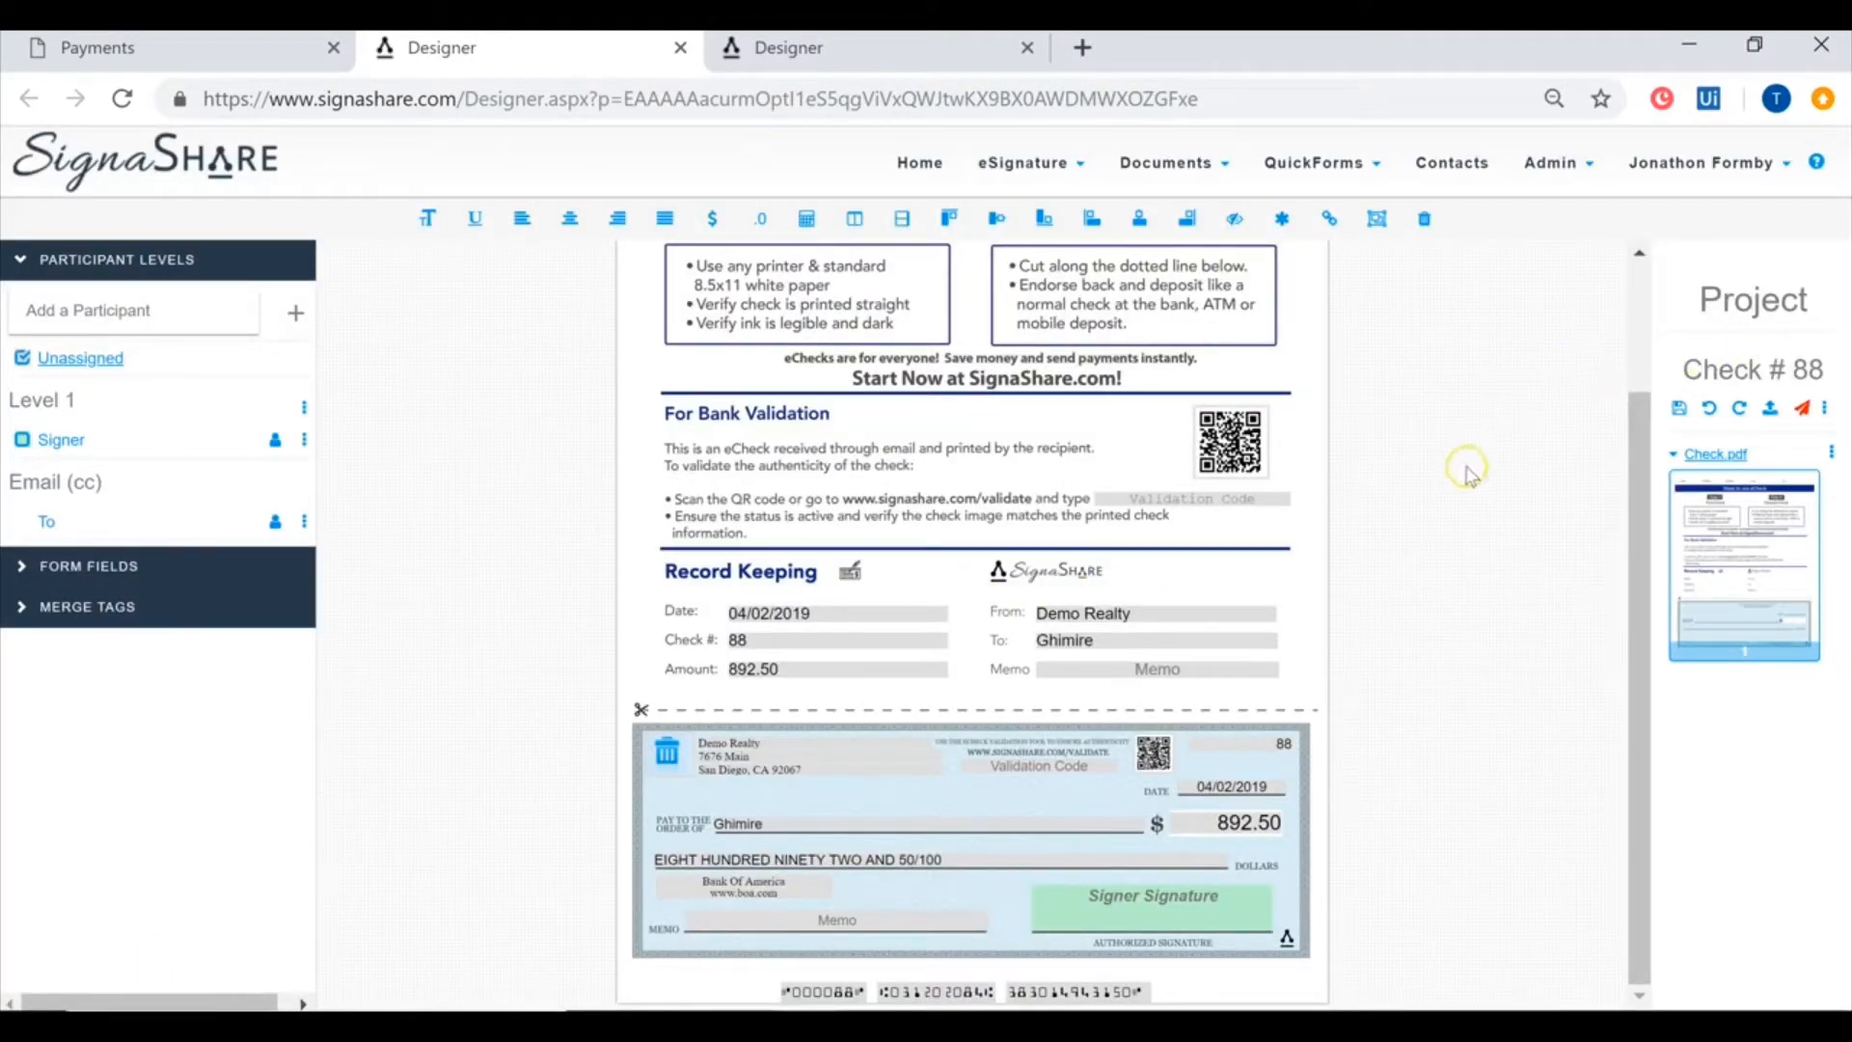
scroll(897, 588, up, 3)
scroll(829, 704, down, 3)
- Switch to AcctFusion and open the Bank of America - Trust Account bank record from the advanced setup
click(220, 58)
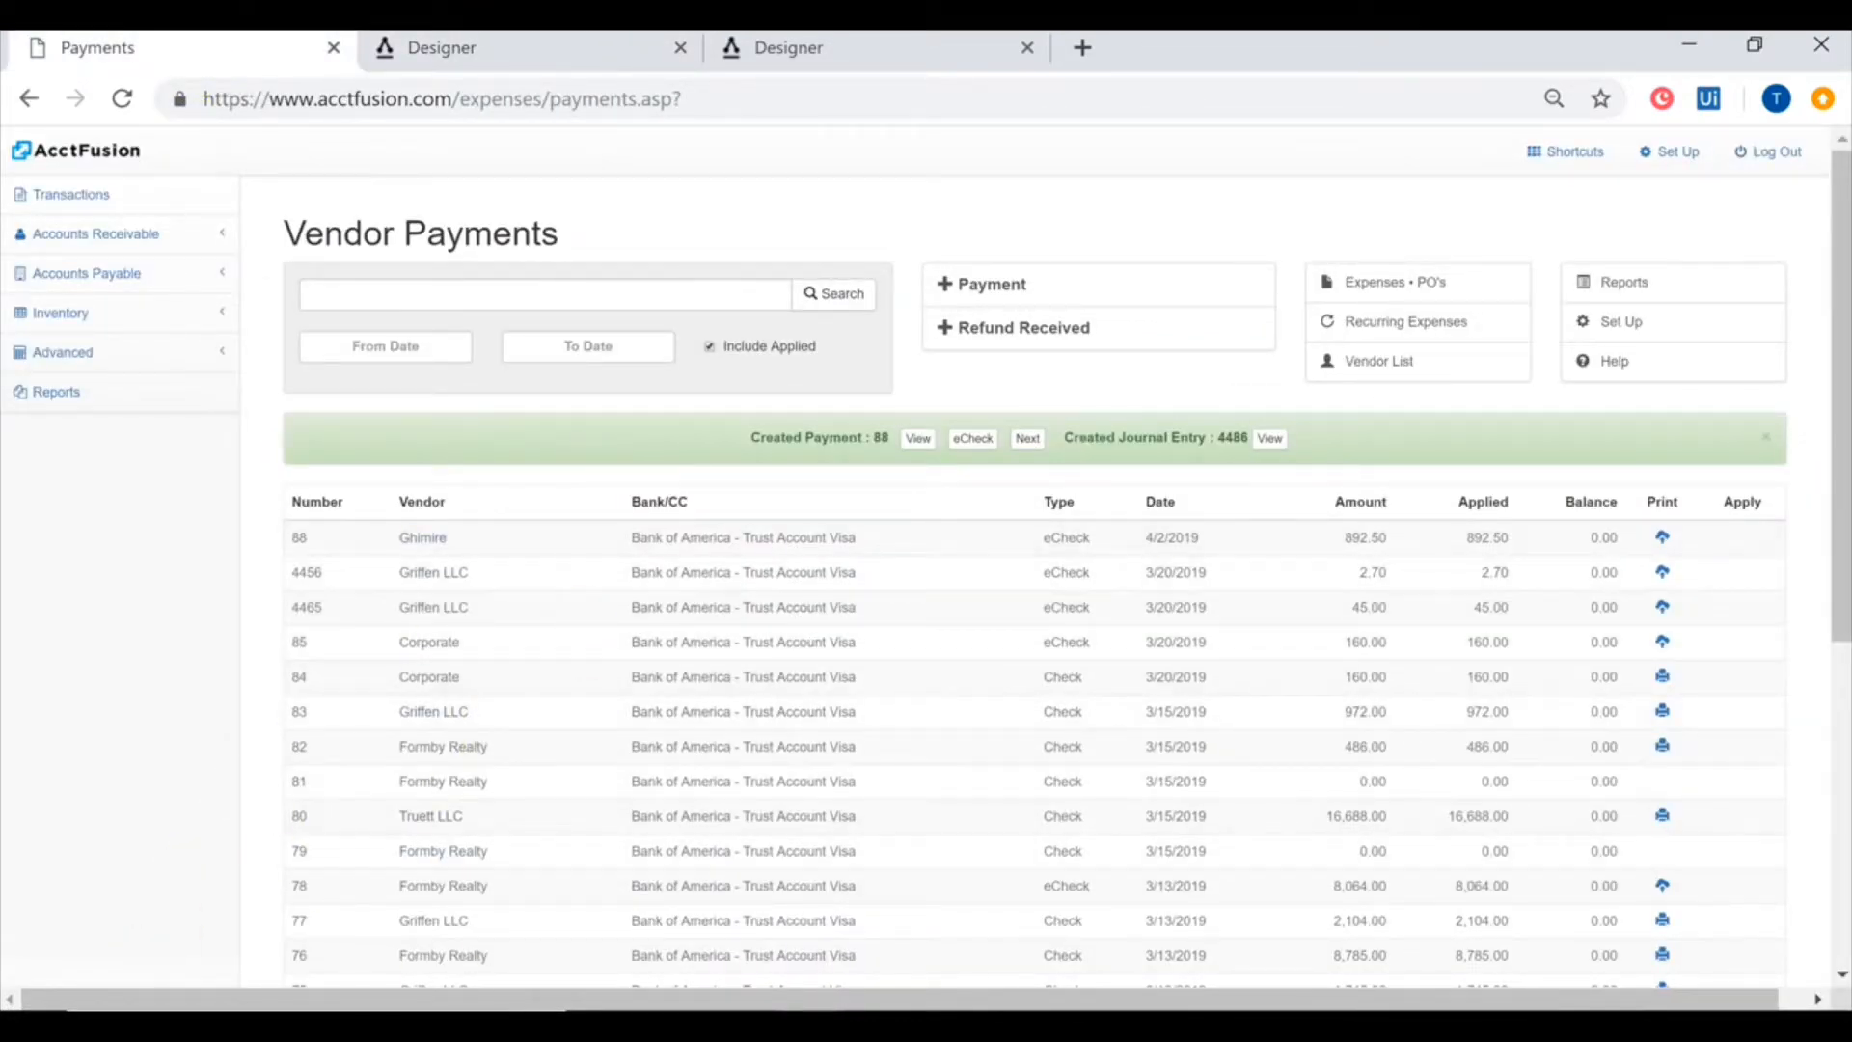
click(1670, 155)
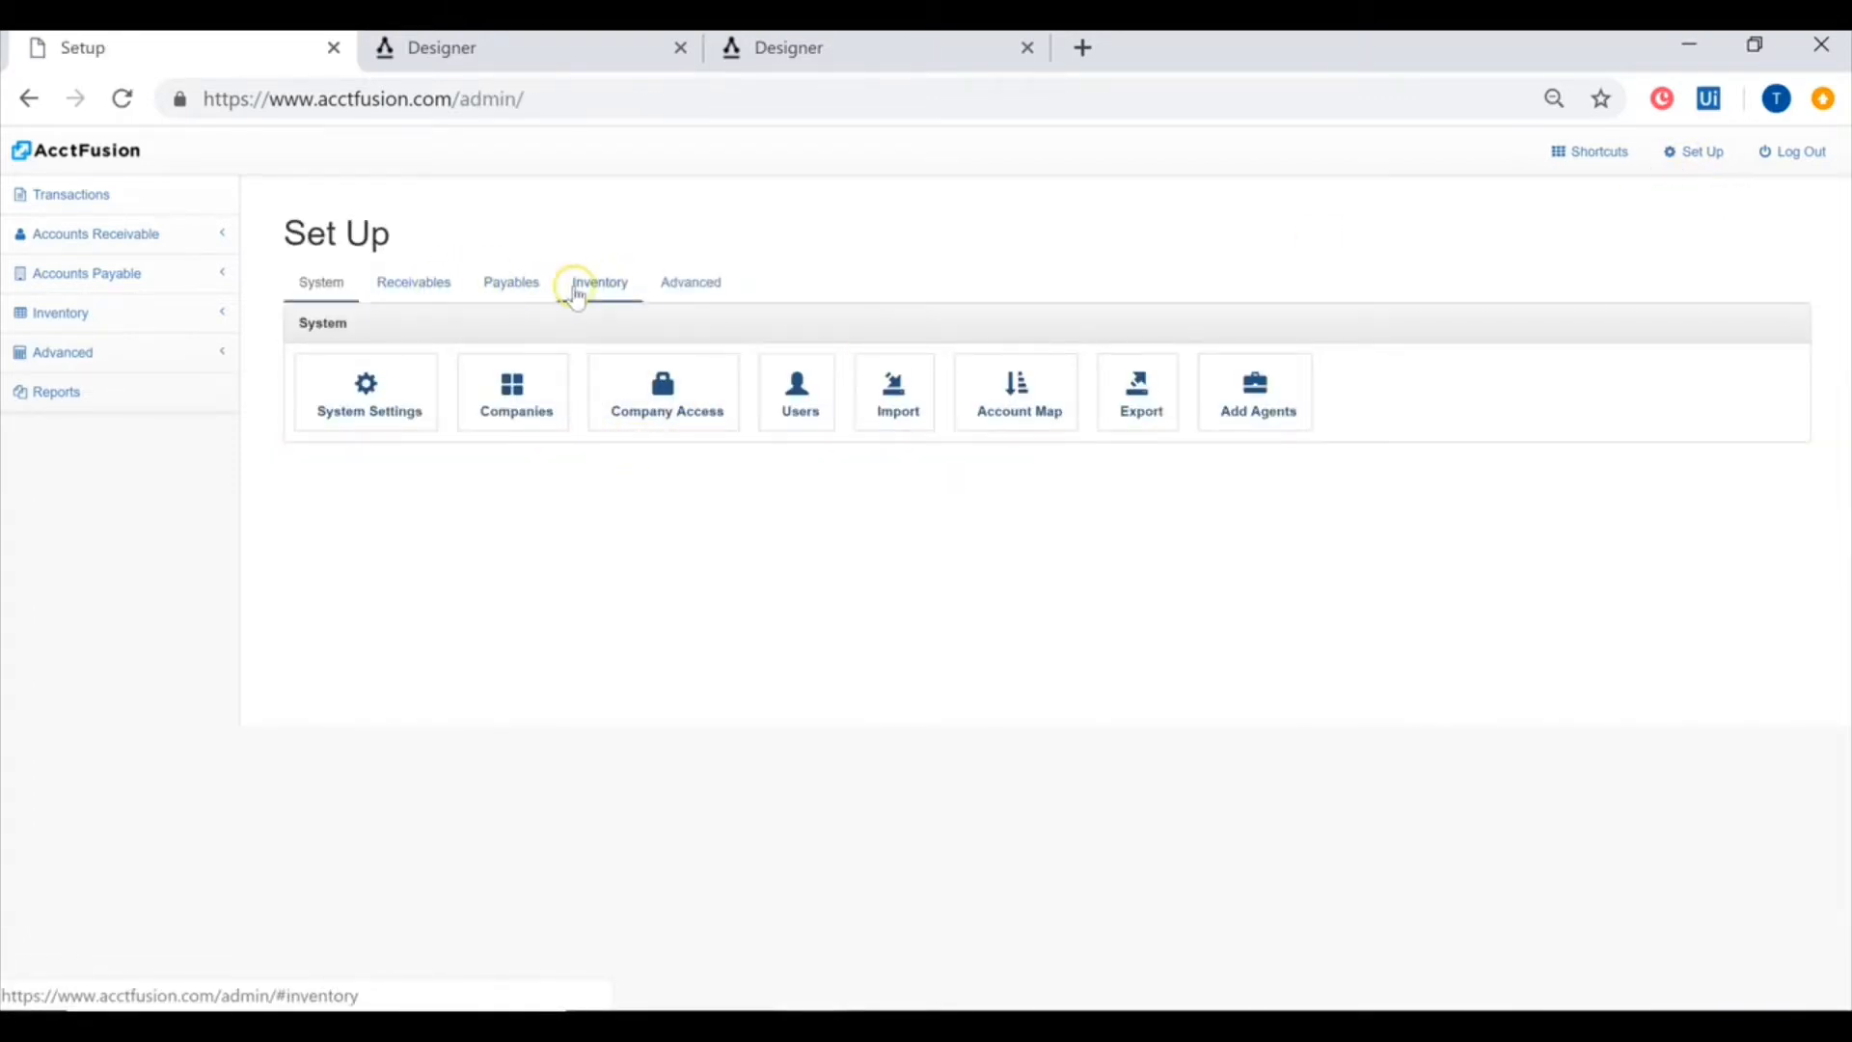
click(689, 282)
click(664, 367)
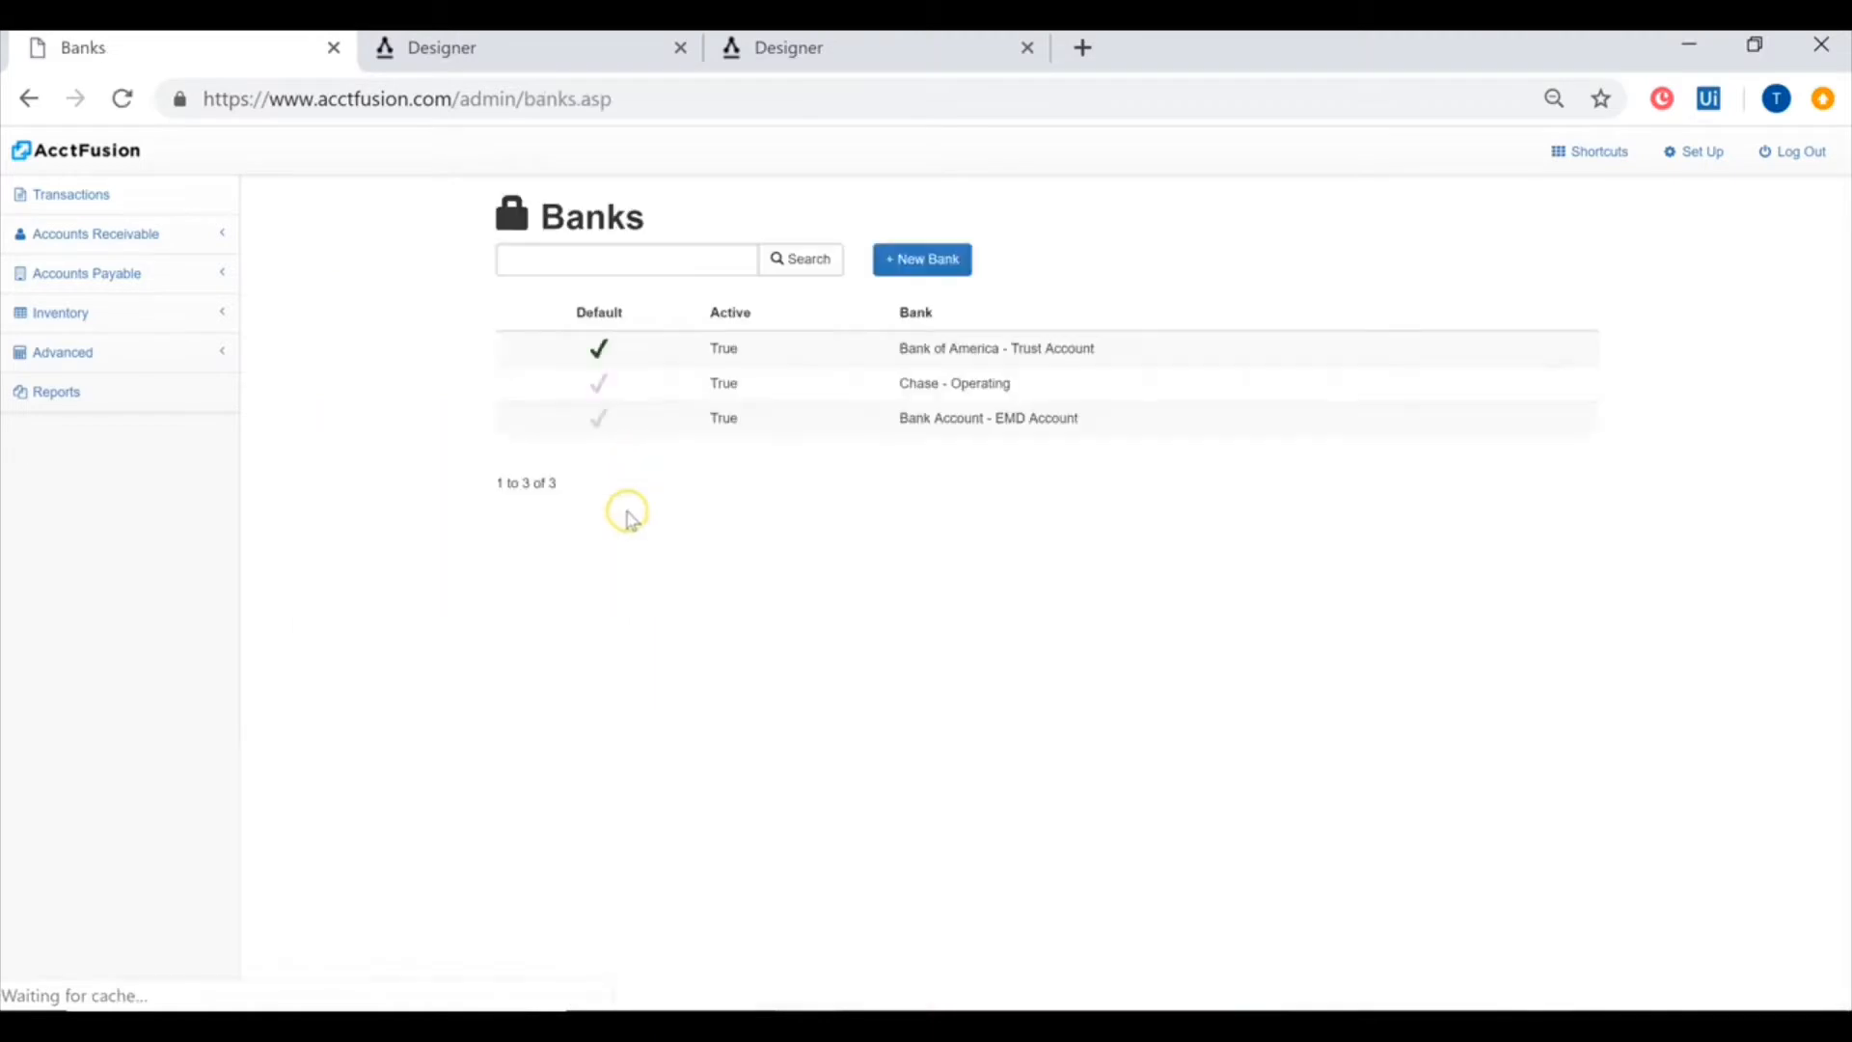
click(1174, 359)
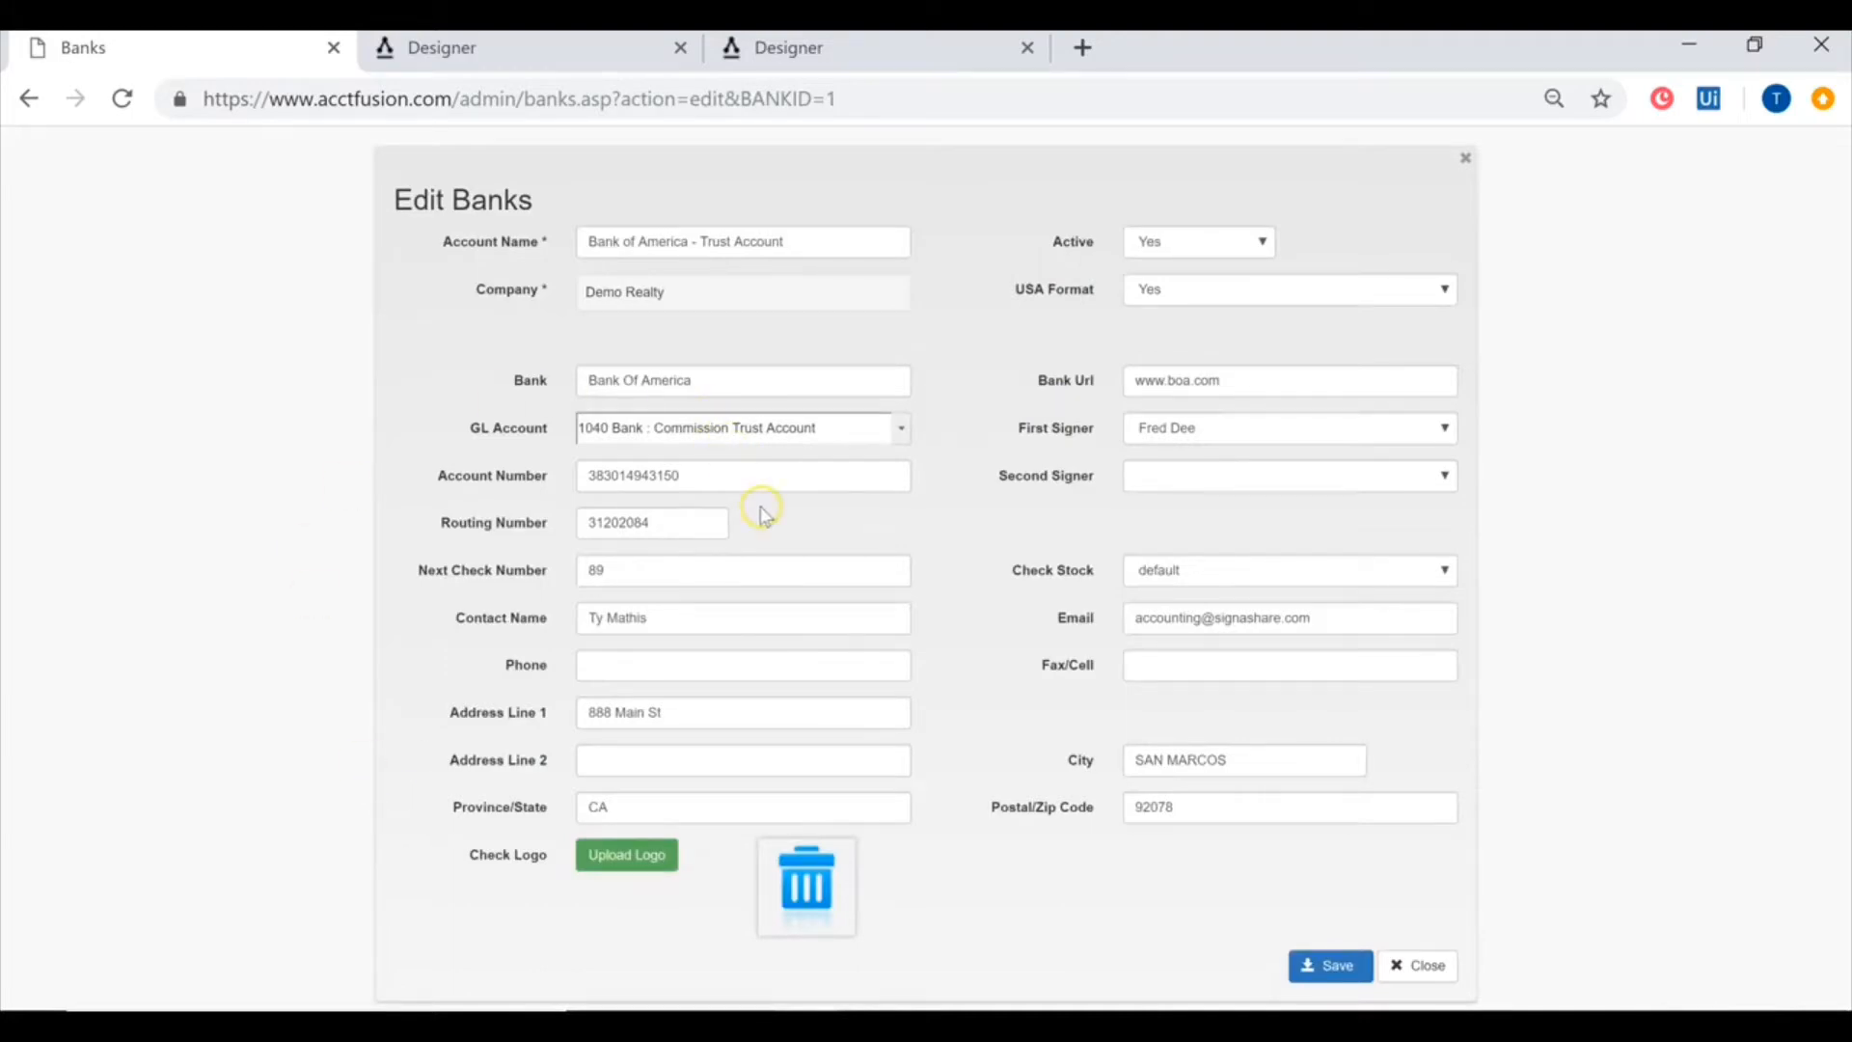
- Compare the bank record's account and routing numbers with the number line at the foot of the eCheck
drag(736, 480, 1162, 482)
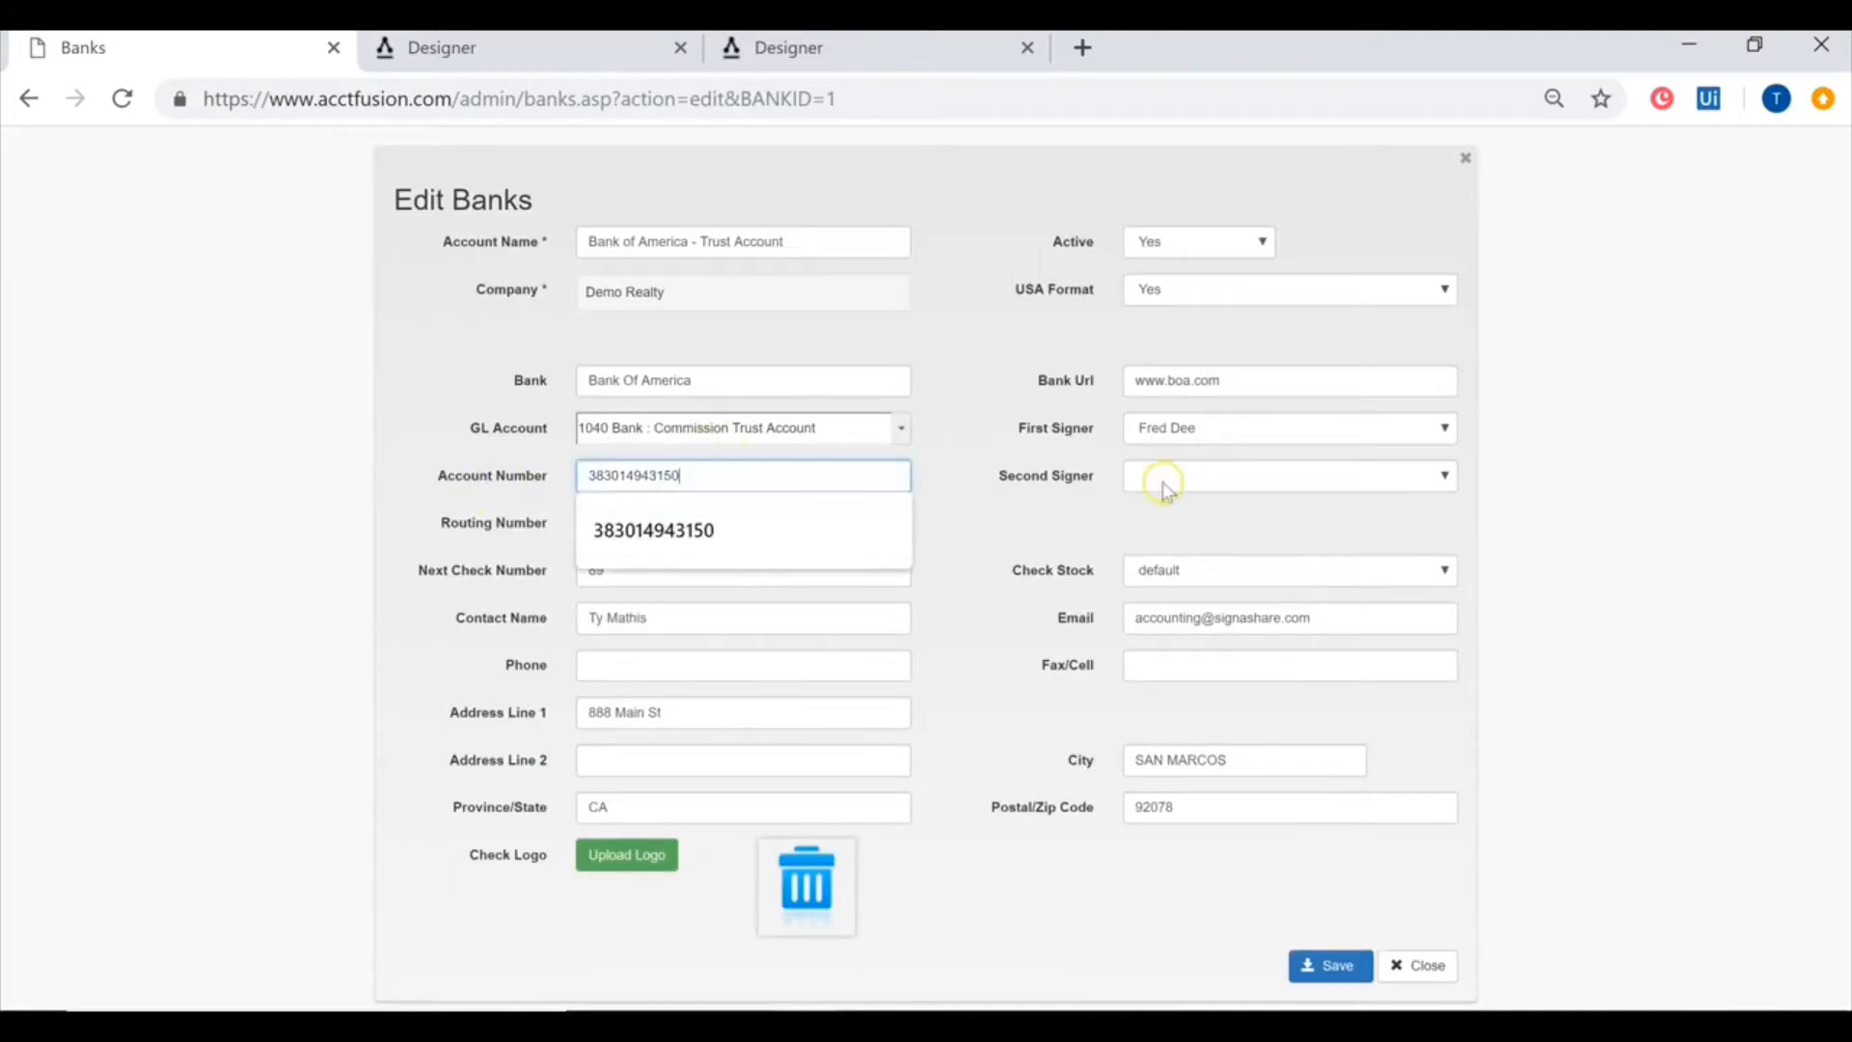
click(773, 525)
drag(665, 523, 521, 530)
click(496, 45)
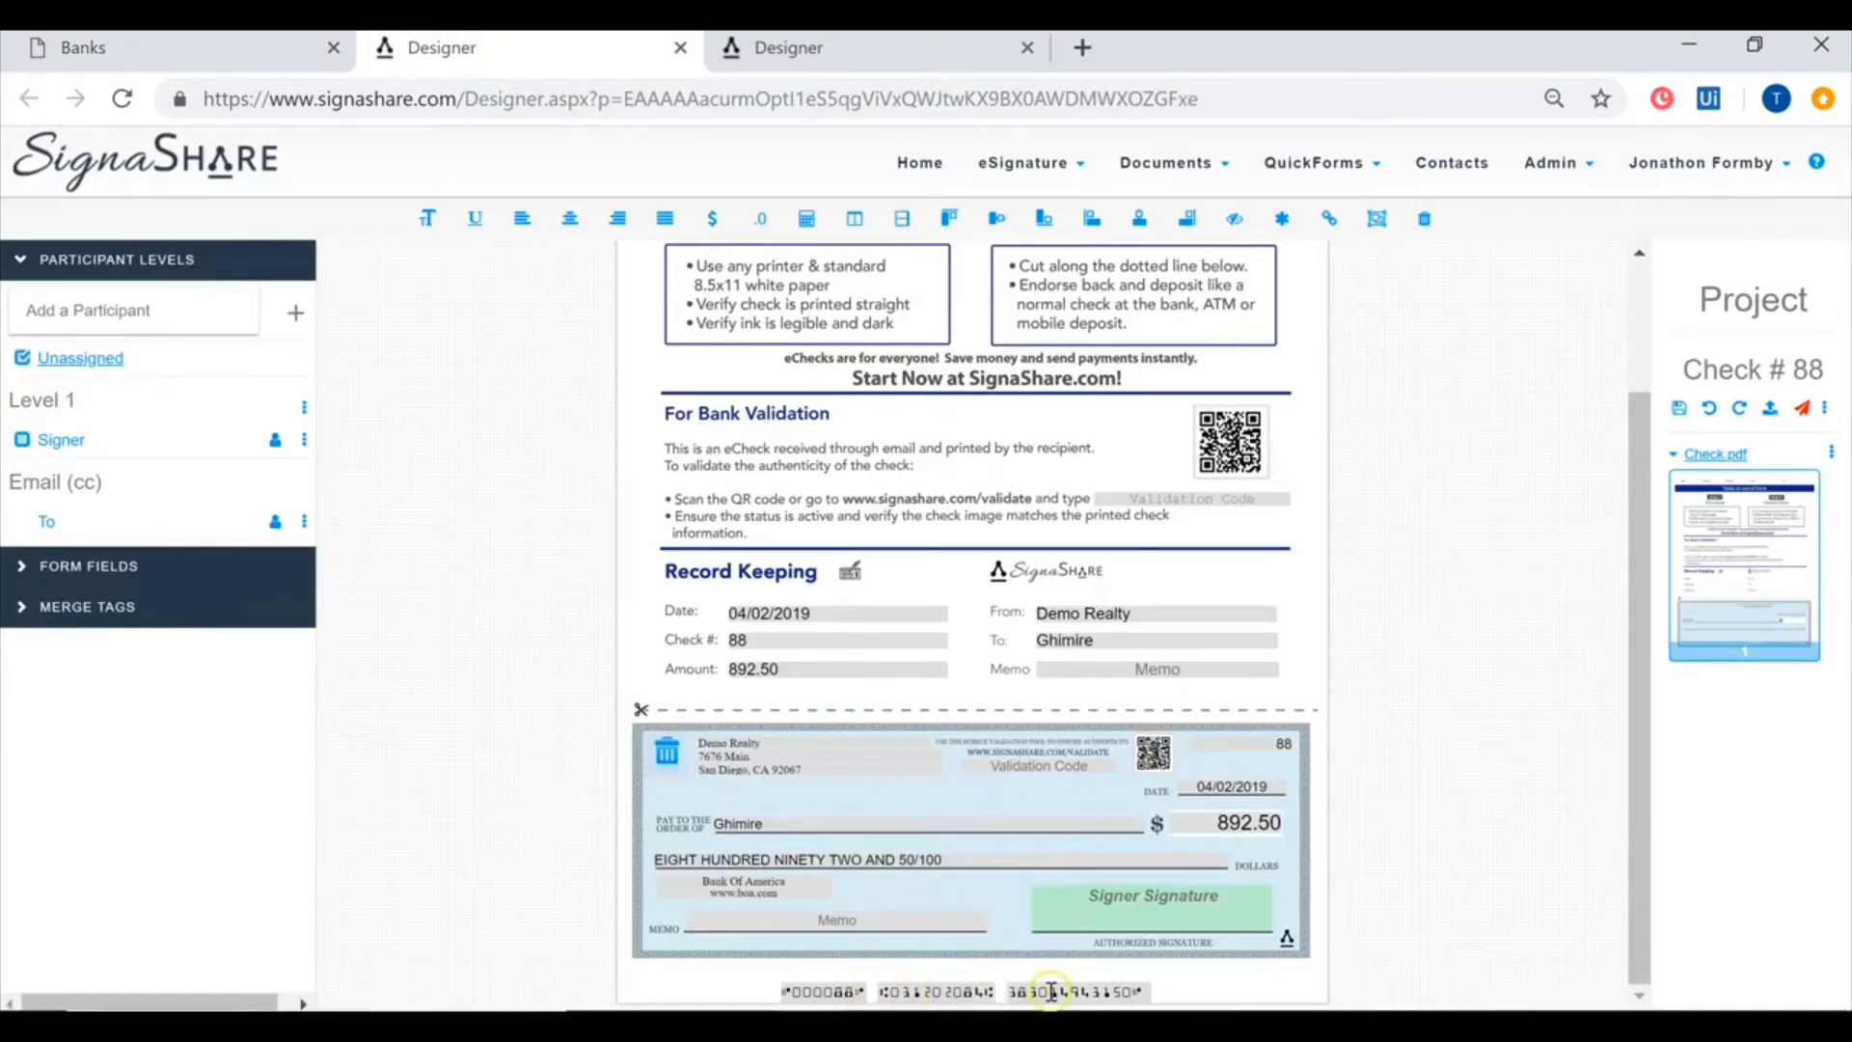
click(222, 63)
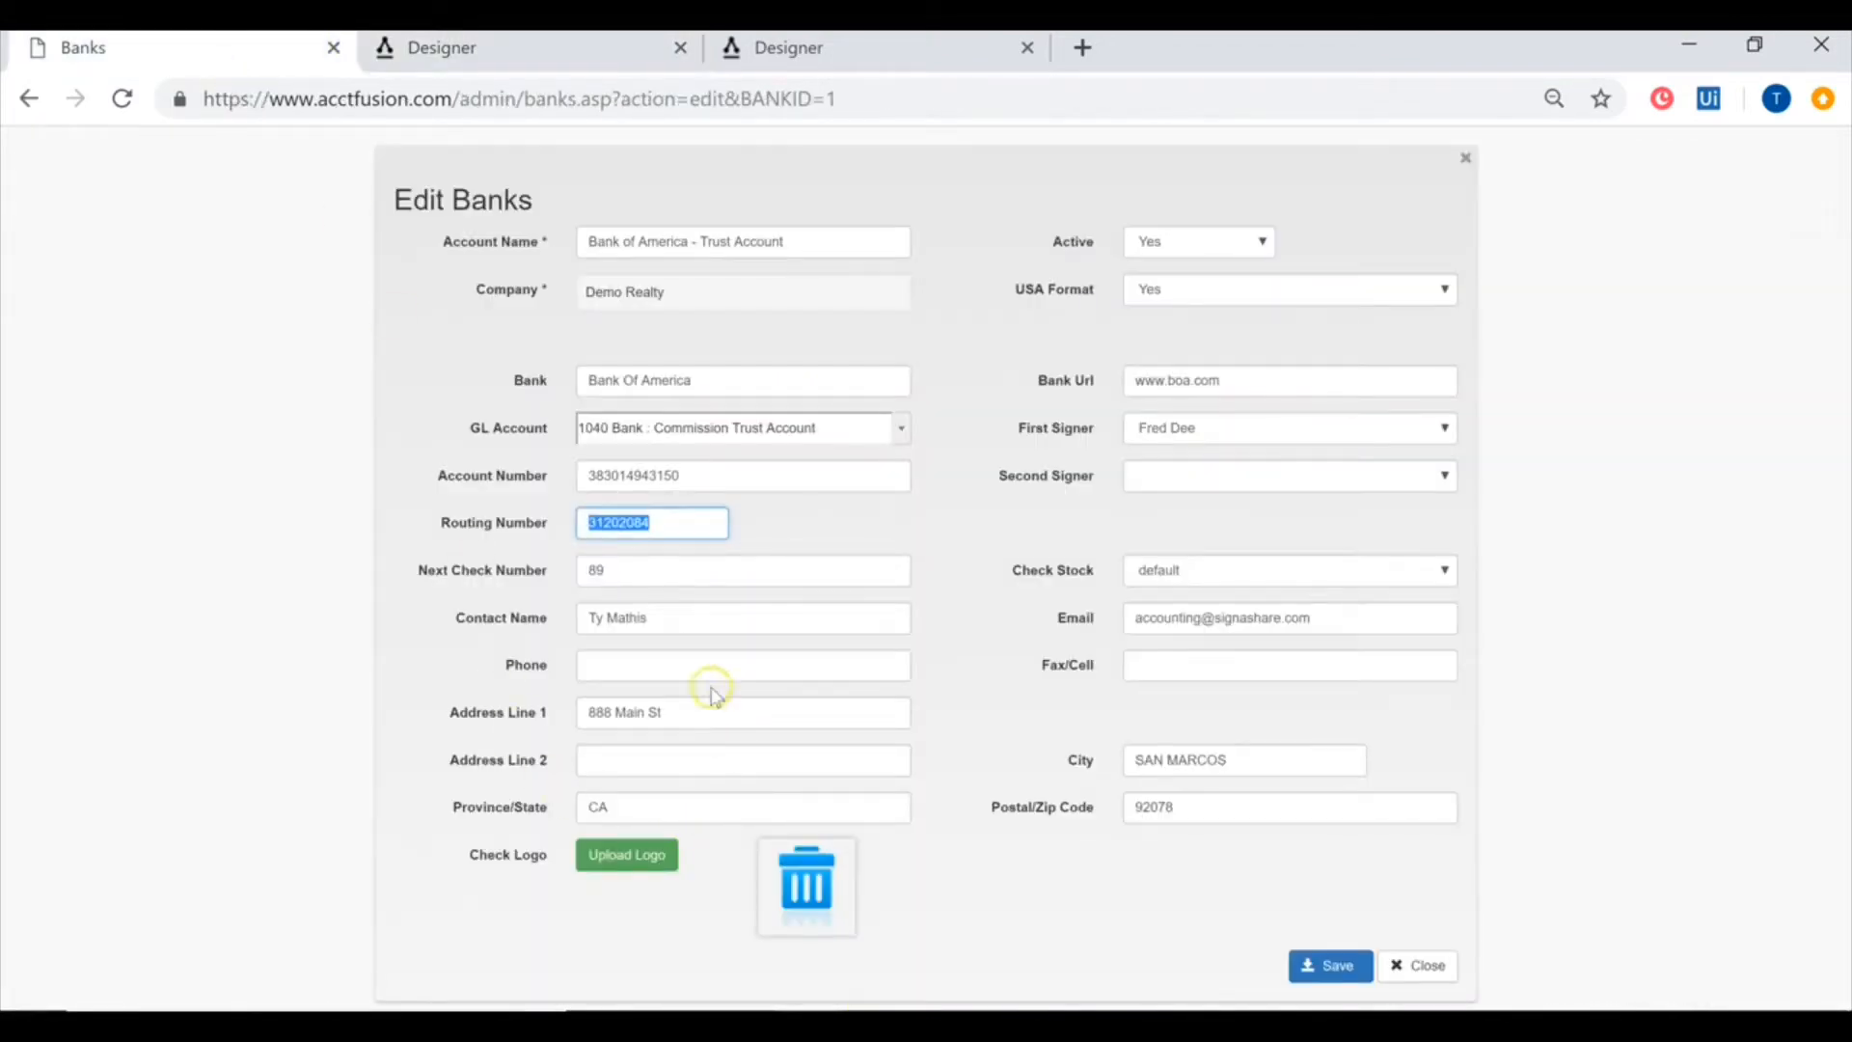
- View the available First Signer choices without changing the selection, and return to the eCheck in SignaShare to examine its company address
click(1233, 431)
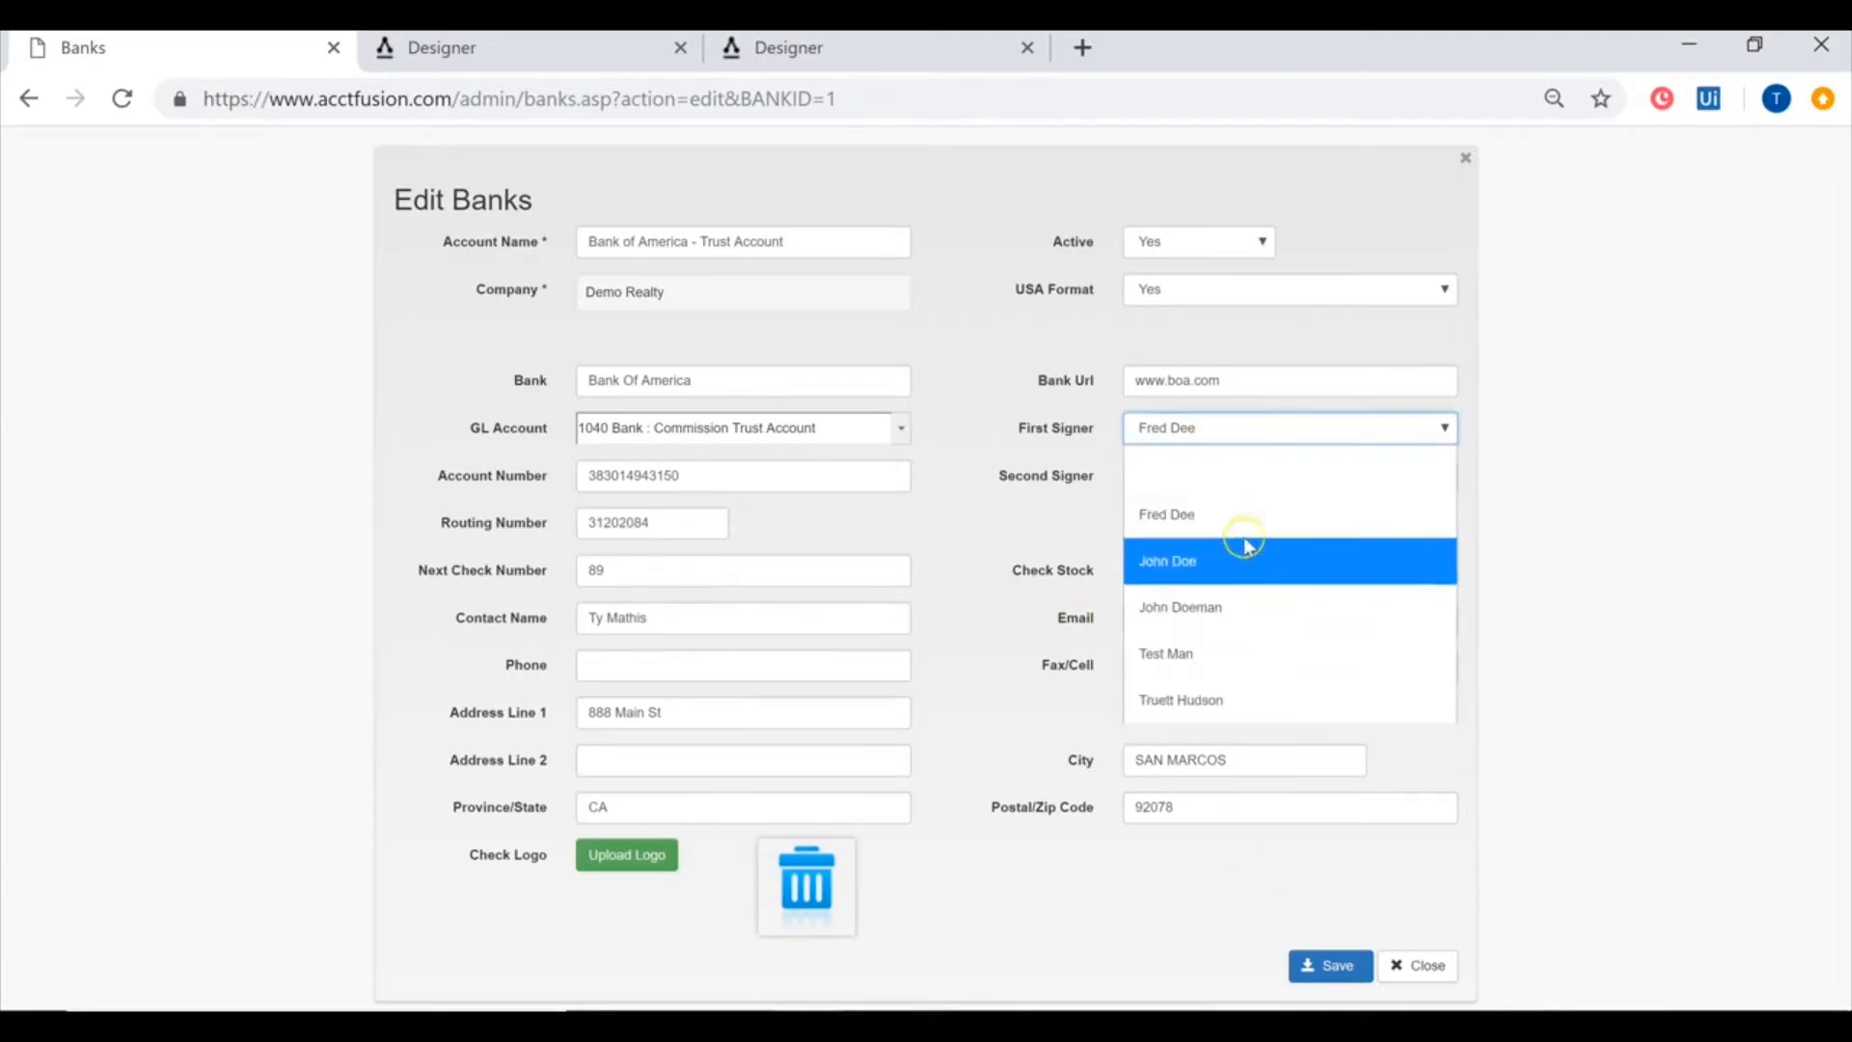
click(1530, 472)
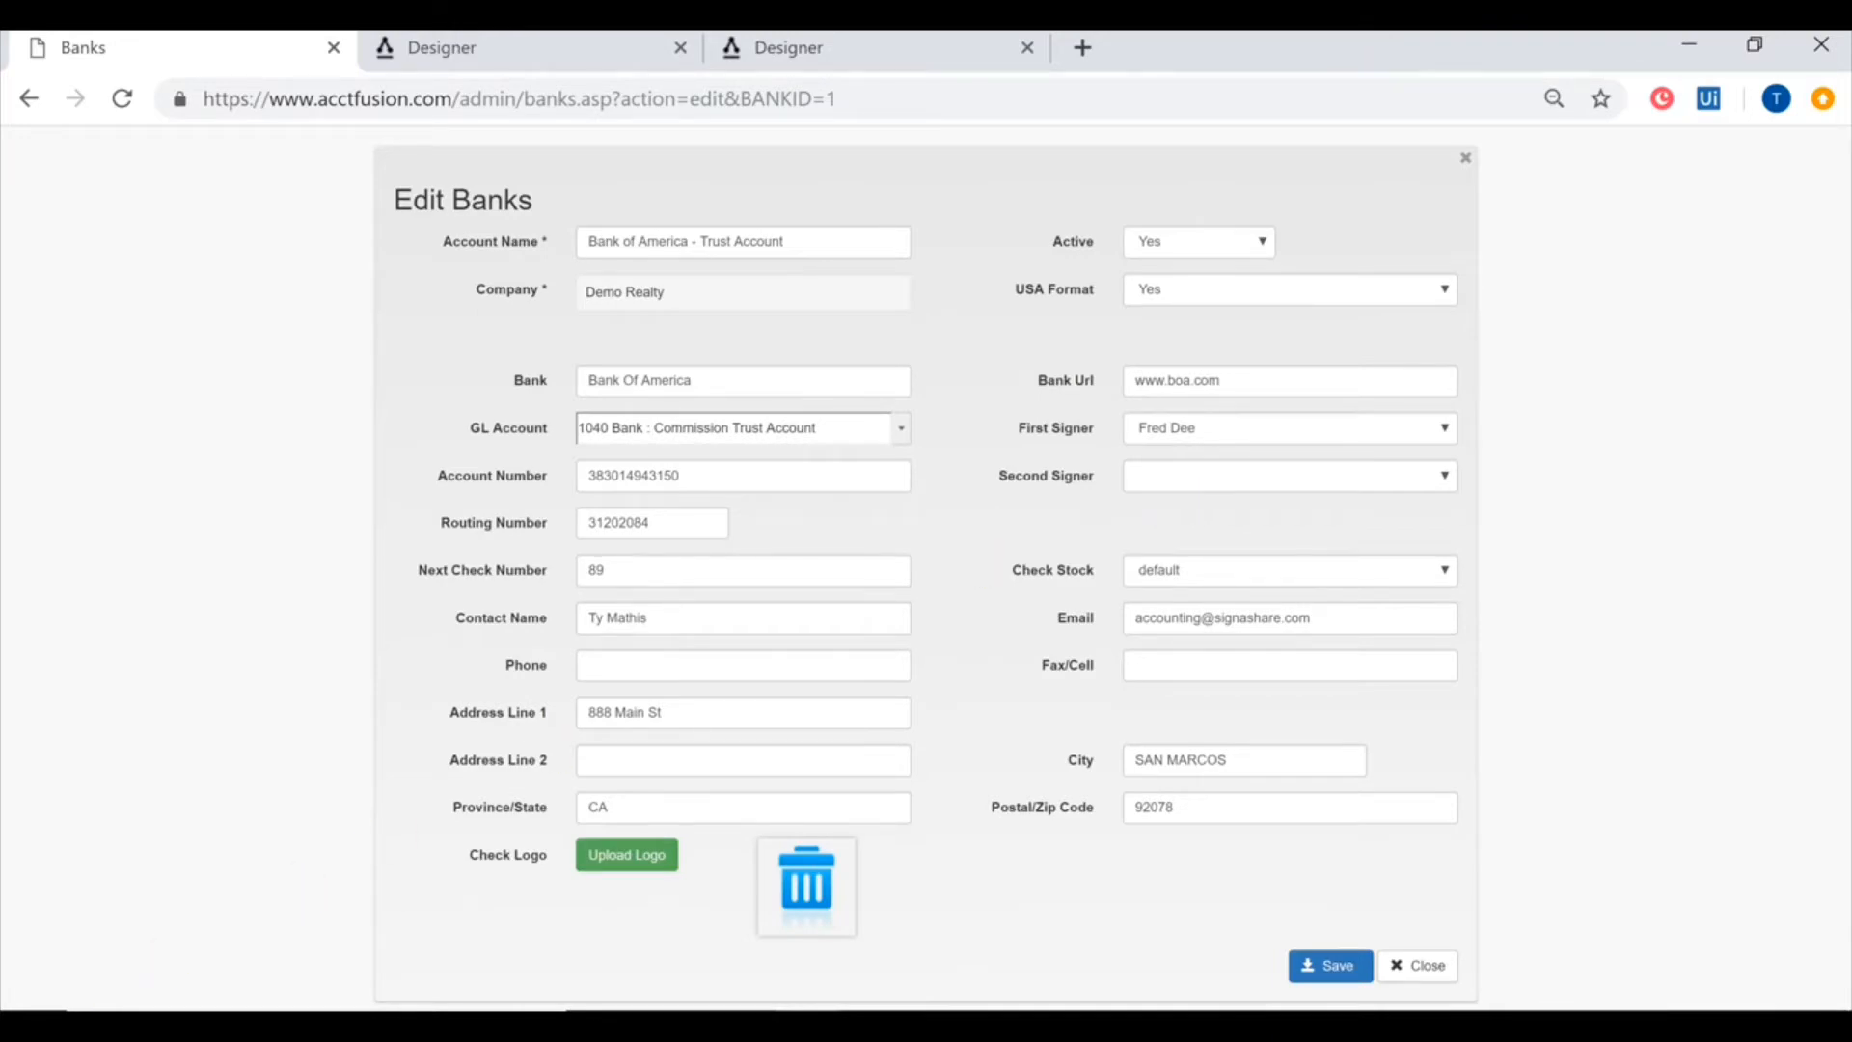
key(ctrl+Tab)
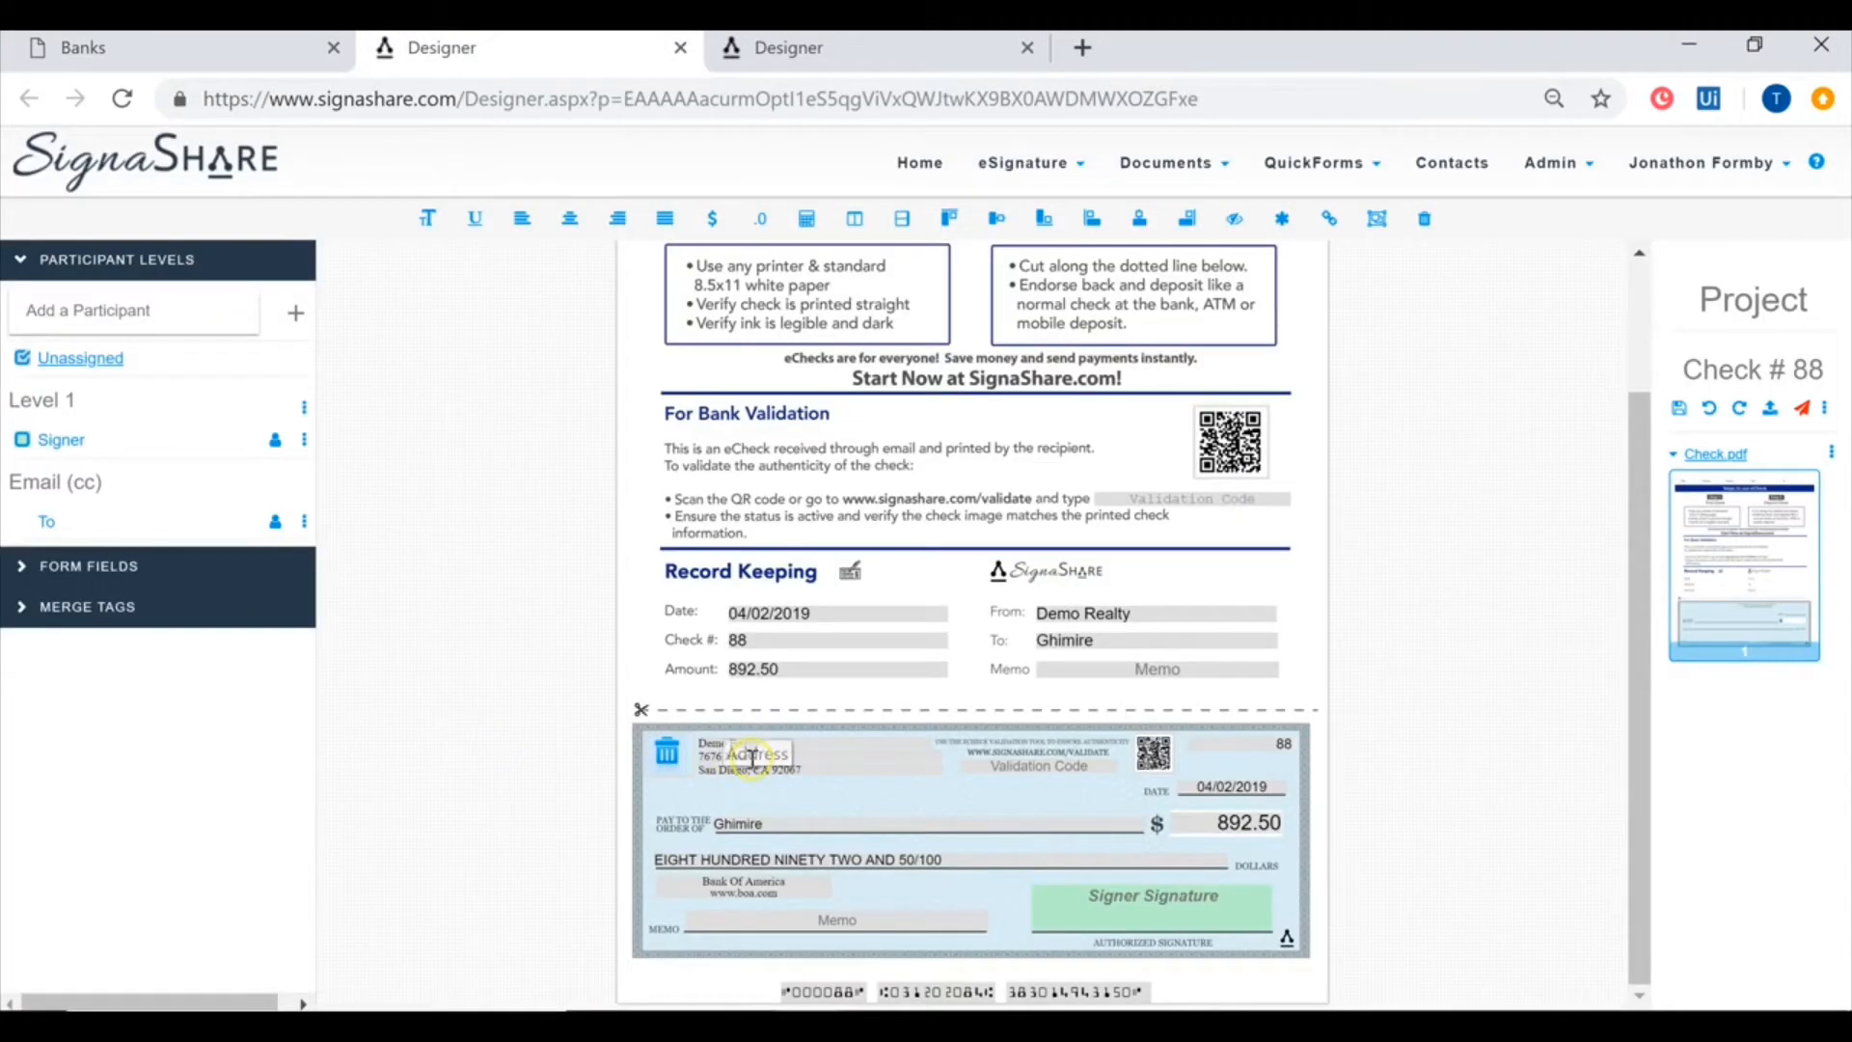
- Compare the Bank of America - Trust Account record's contact and address details with the eChecks Check # 85 and Check # 88
click(901, 58)
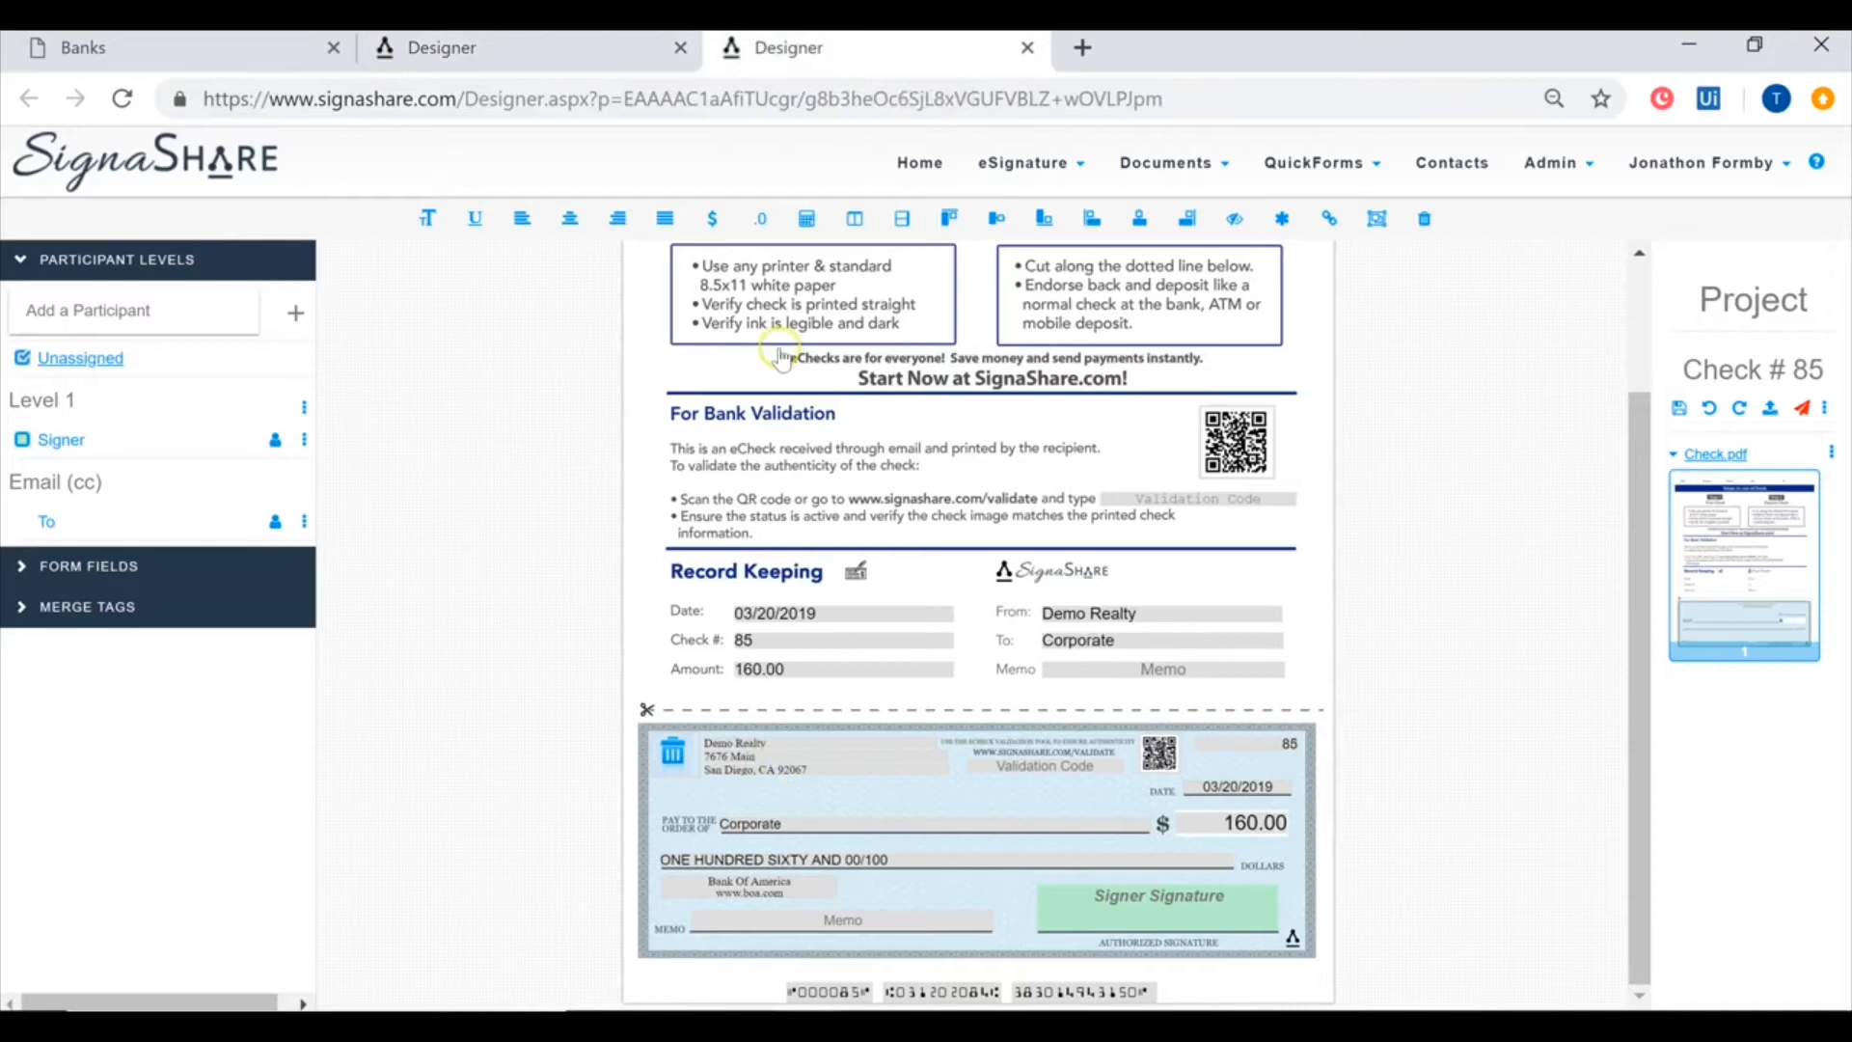
click(246, 53)
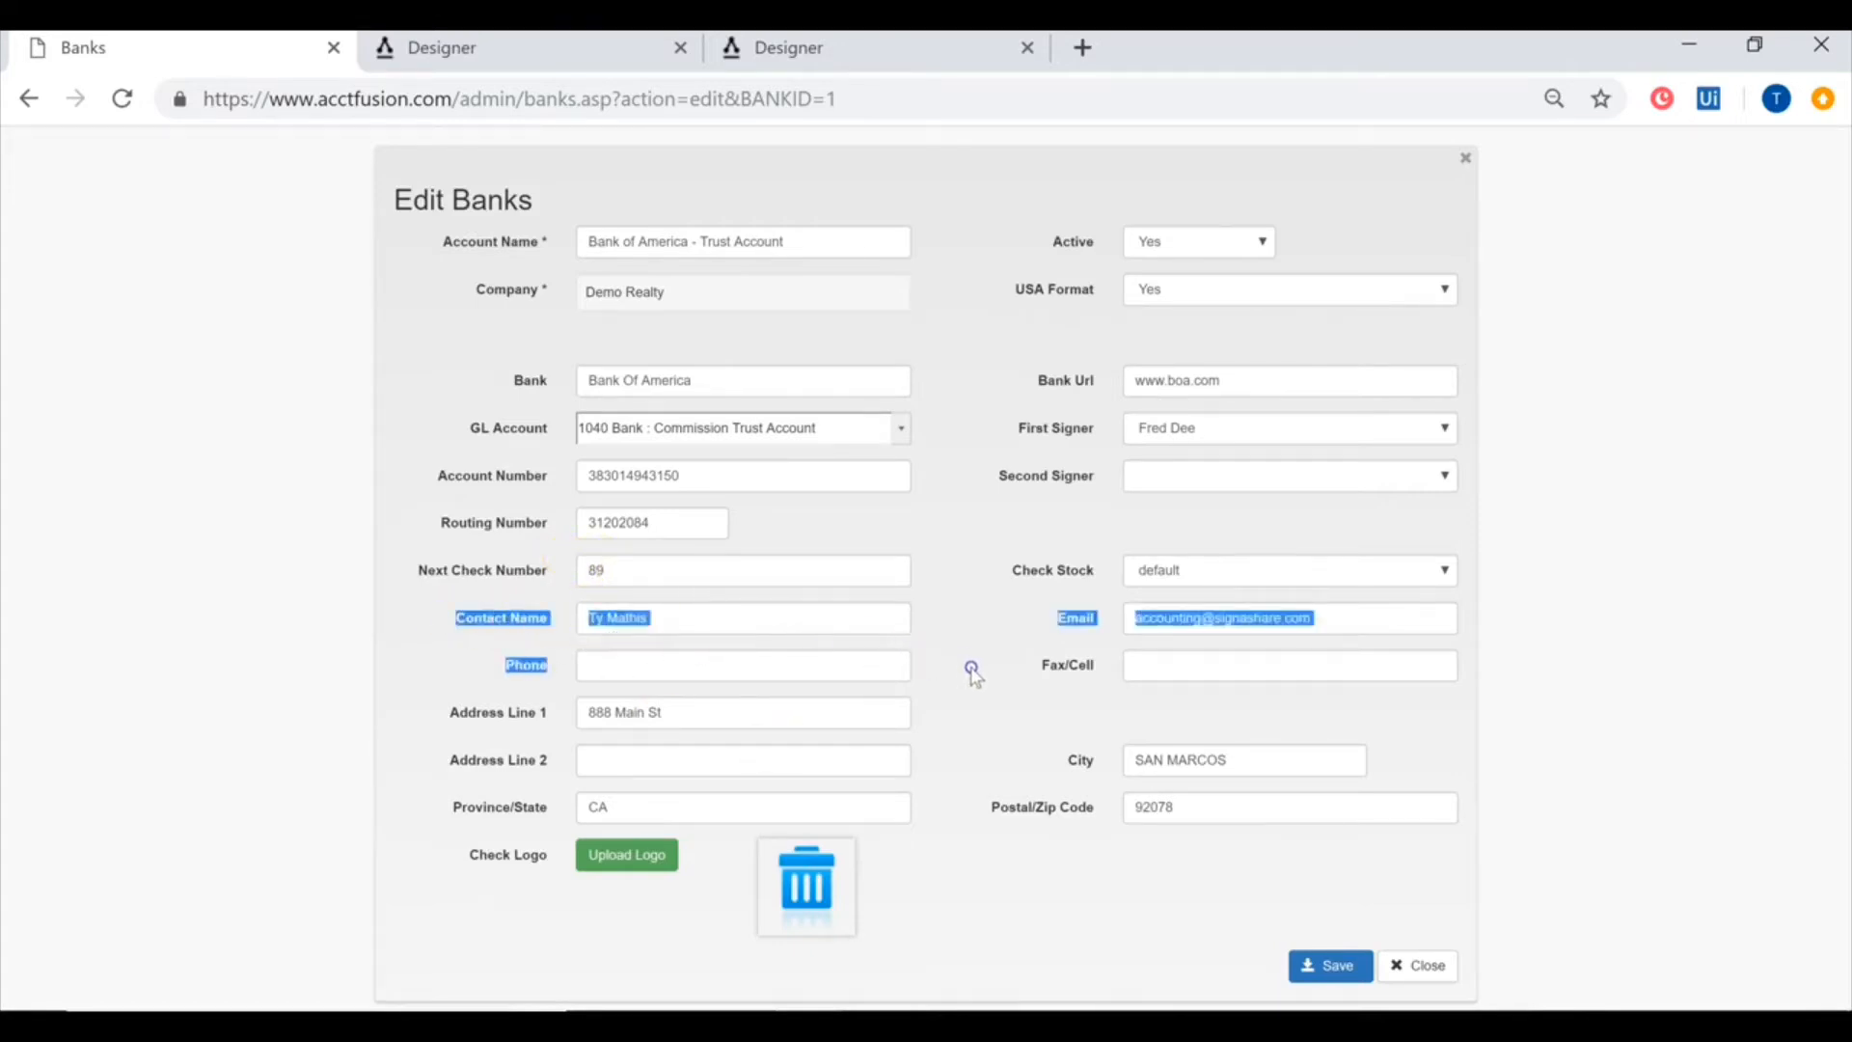
click(521, 58)
click(830, 56)
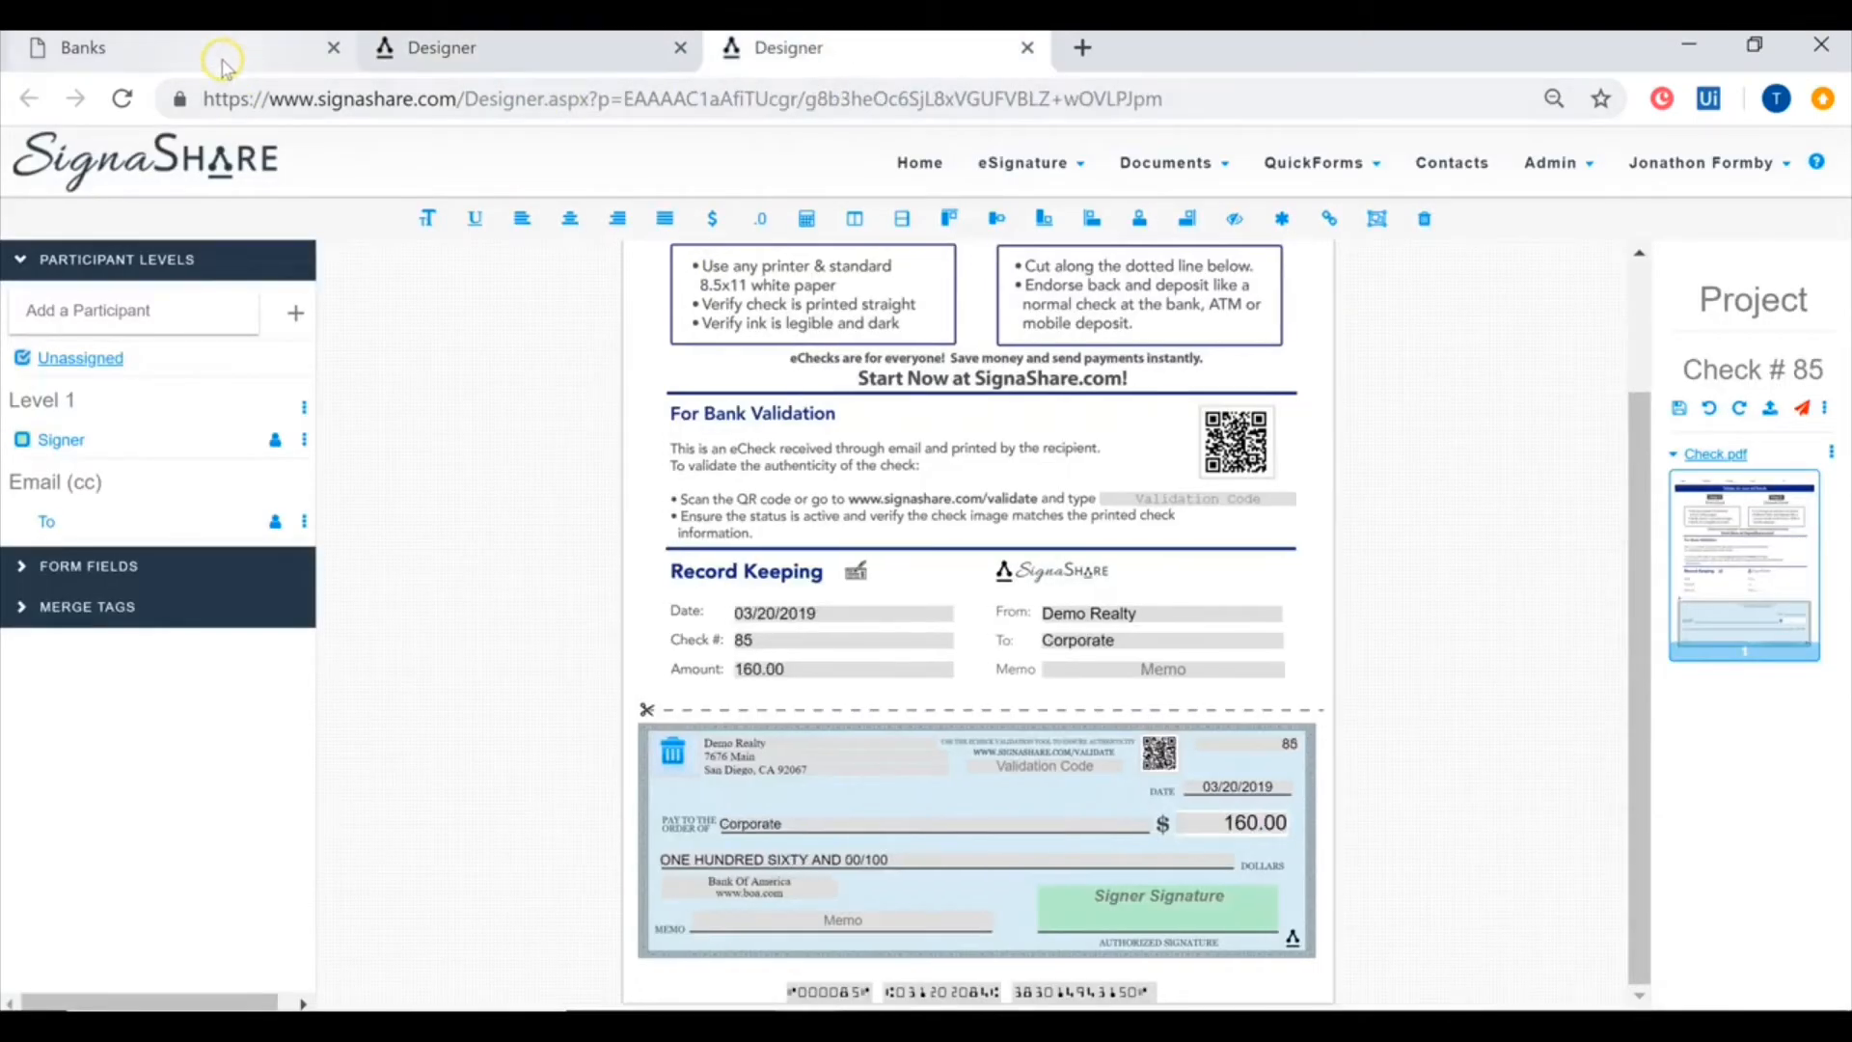
click(230, 54)
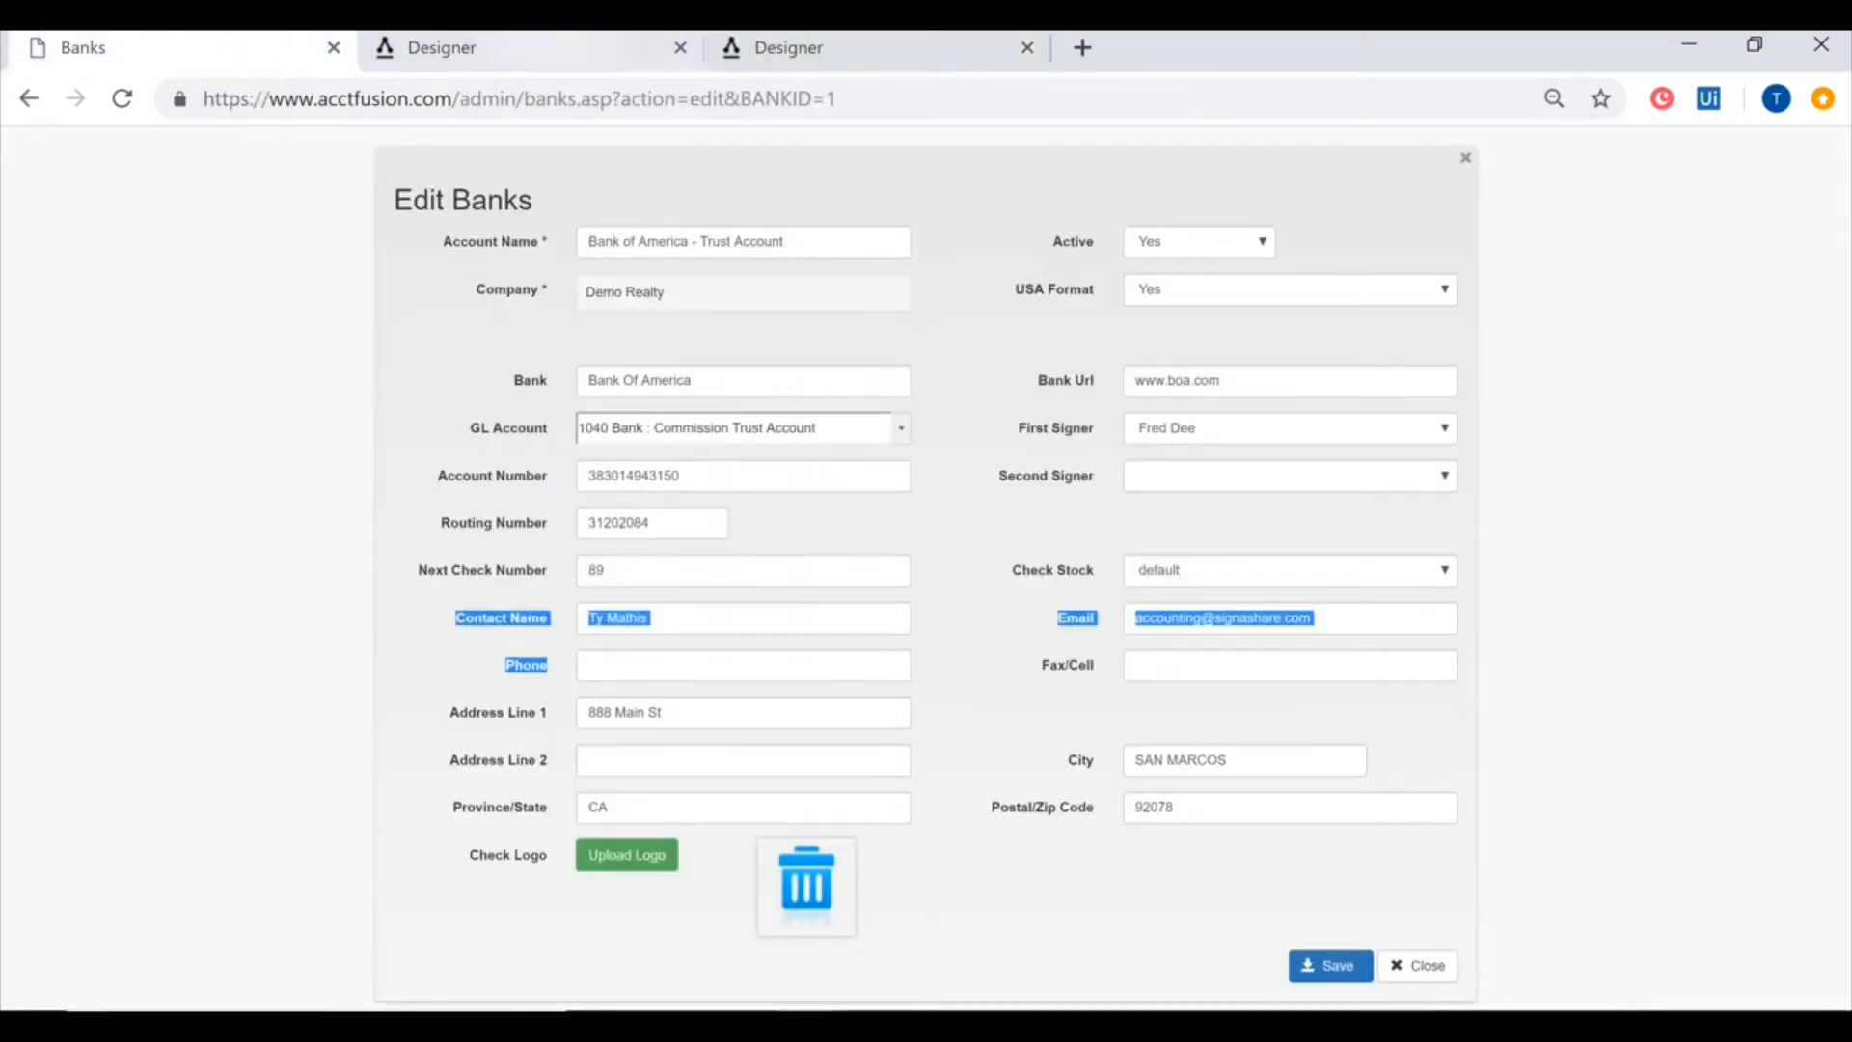
click(552, 56)
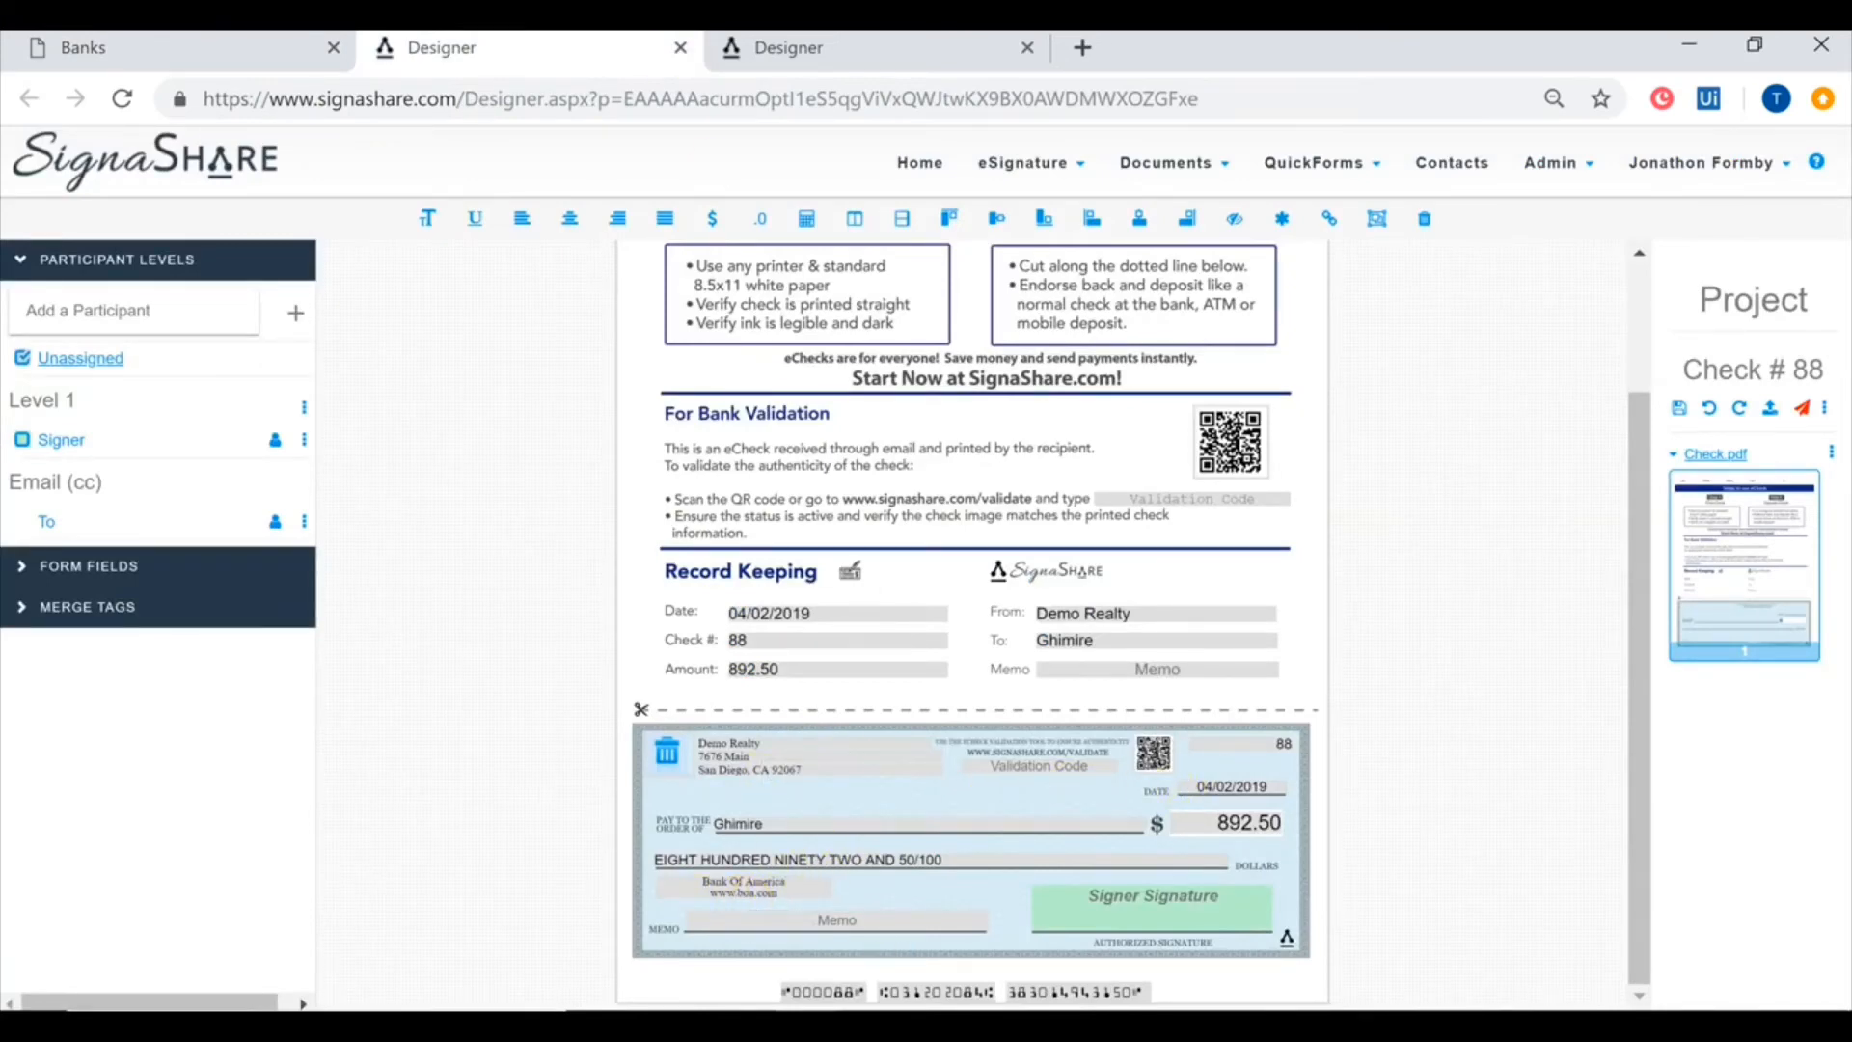
- Highlight the Bank Url in the AcctFusion bank record and compare it with the bank details printed on the Check # 88 eCheck
click(164, 49)
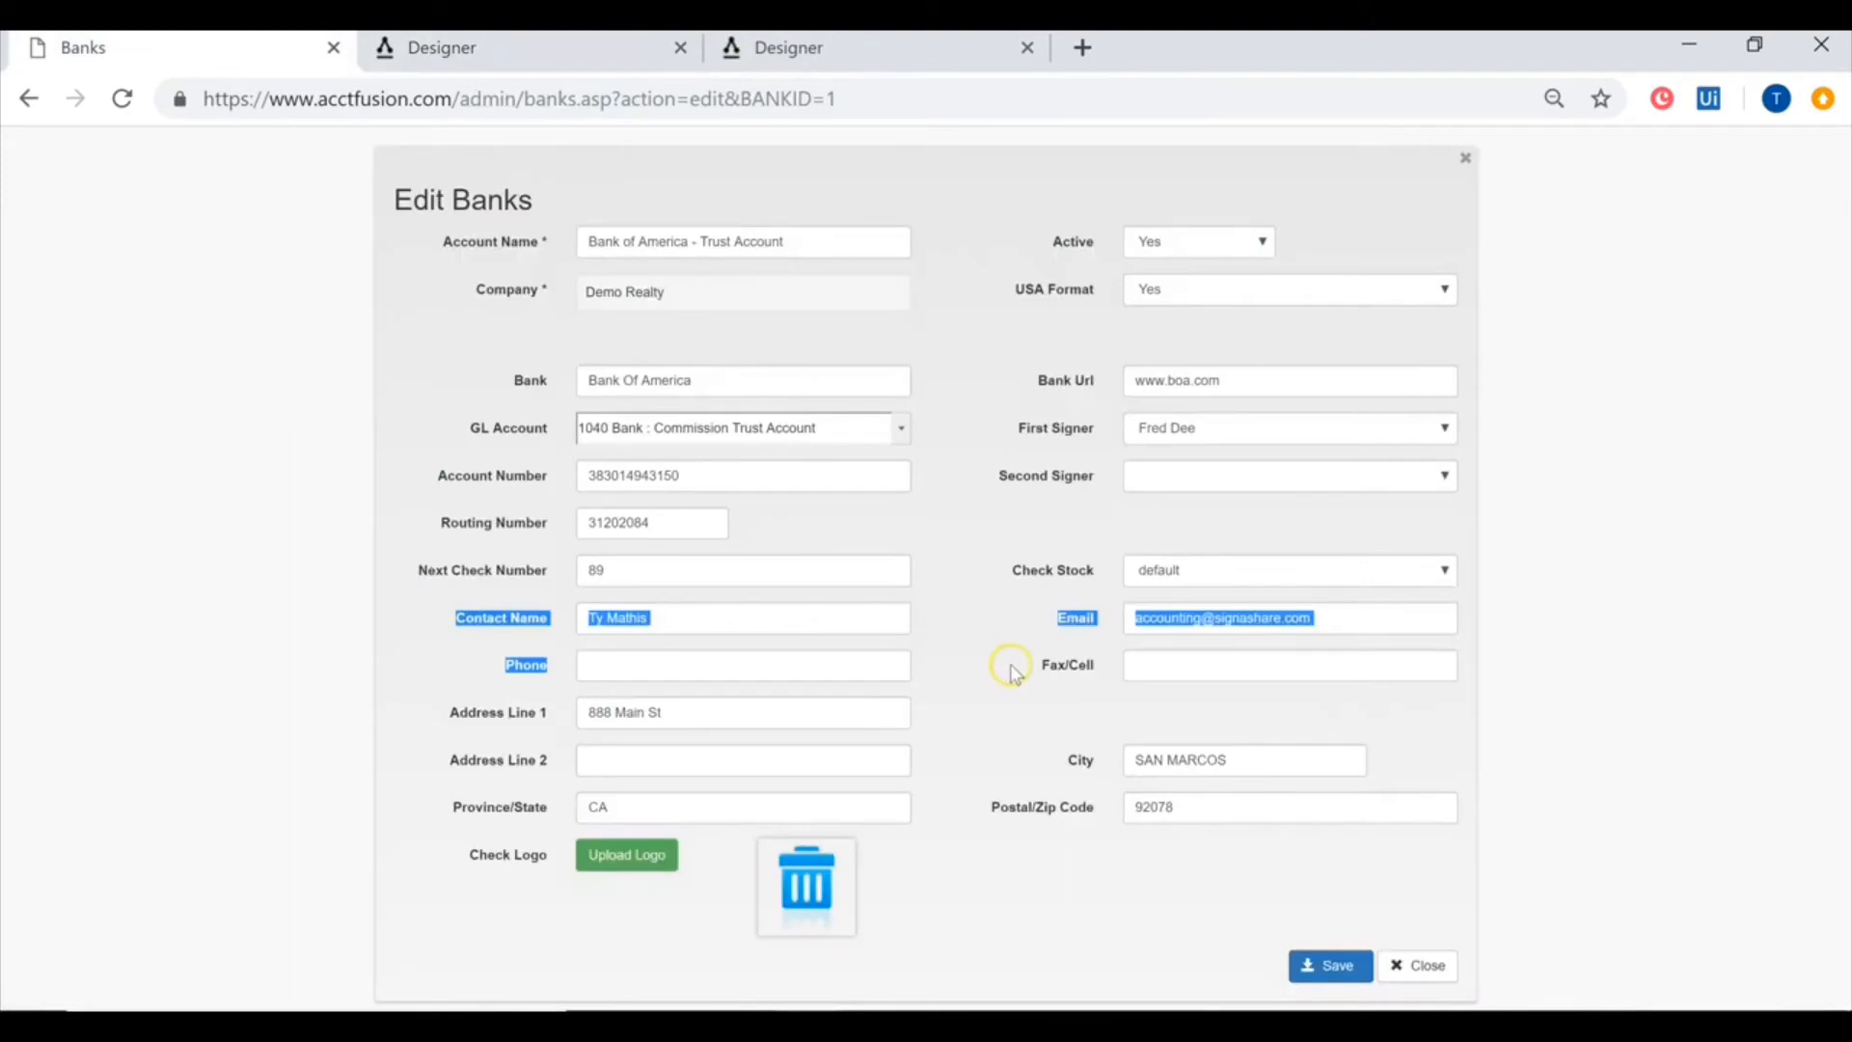
triple_click(1257, 388)
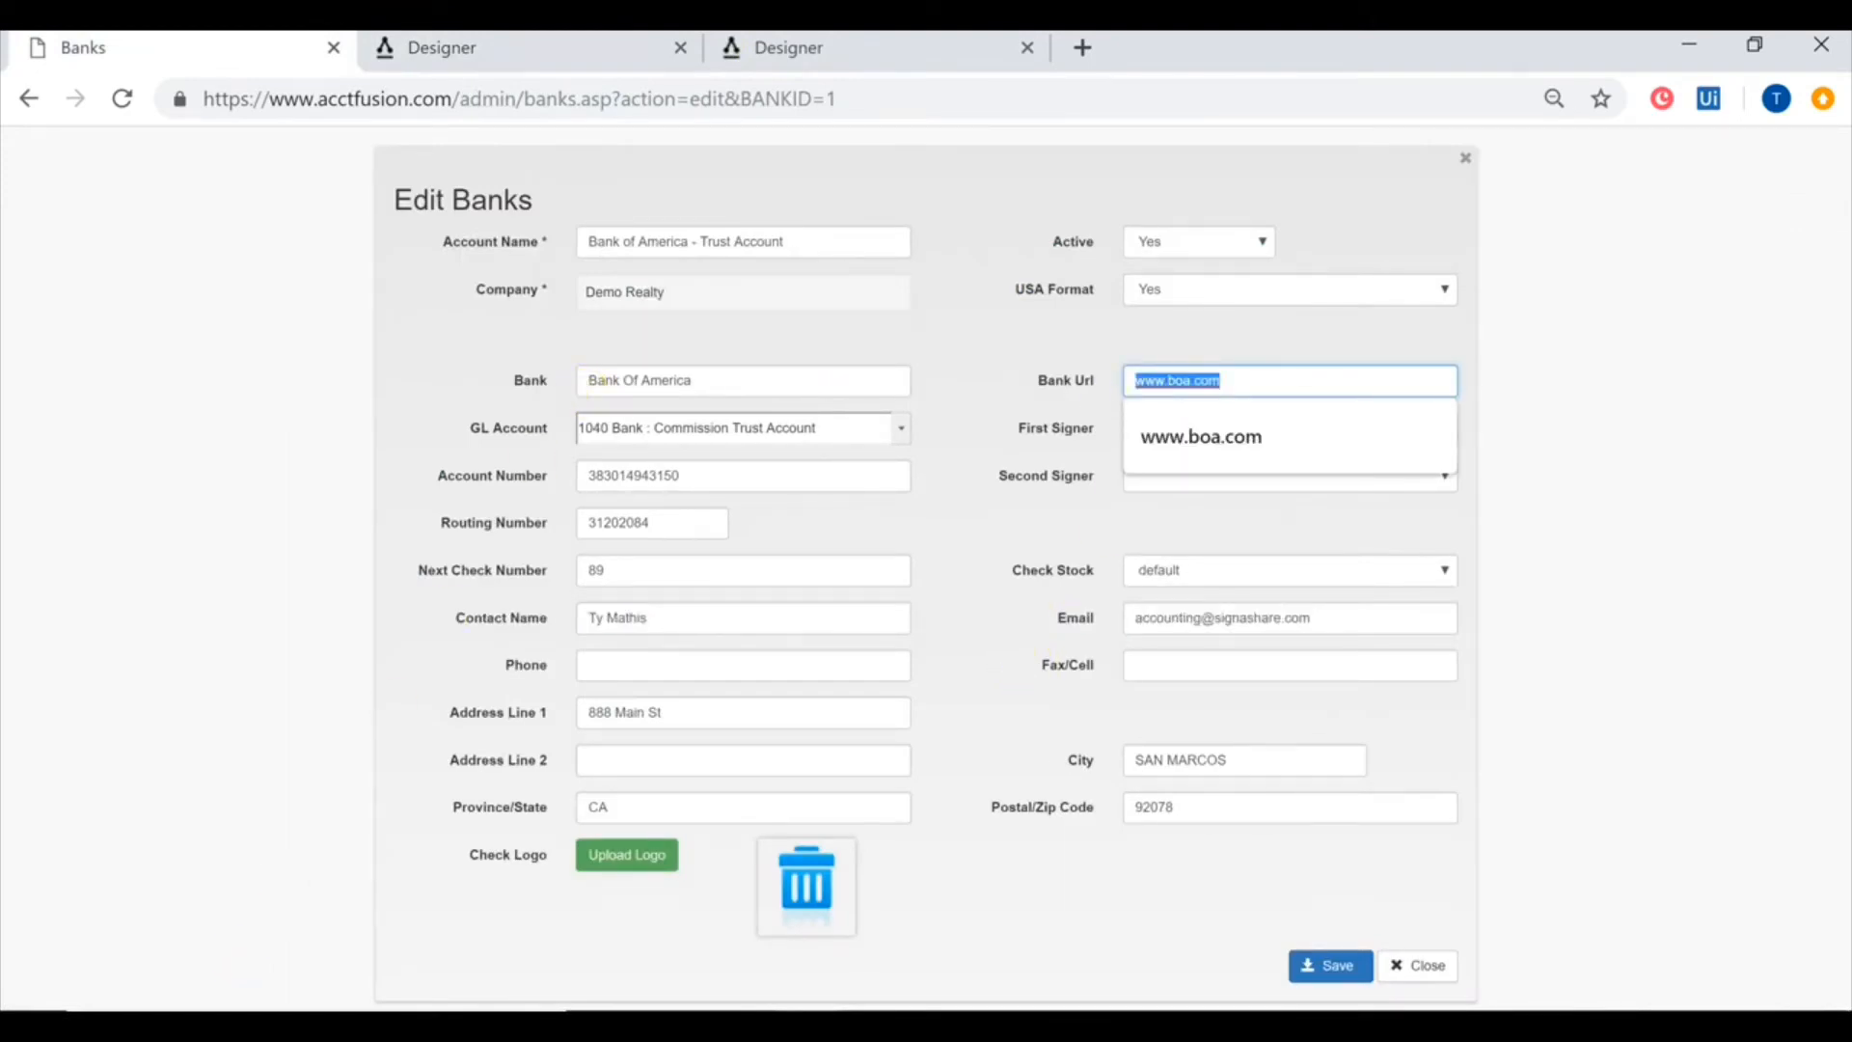
click(442, 53)
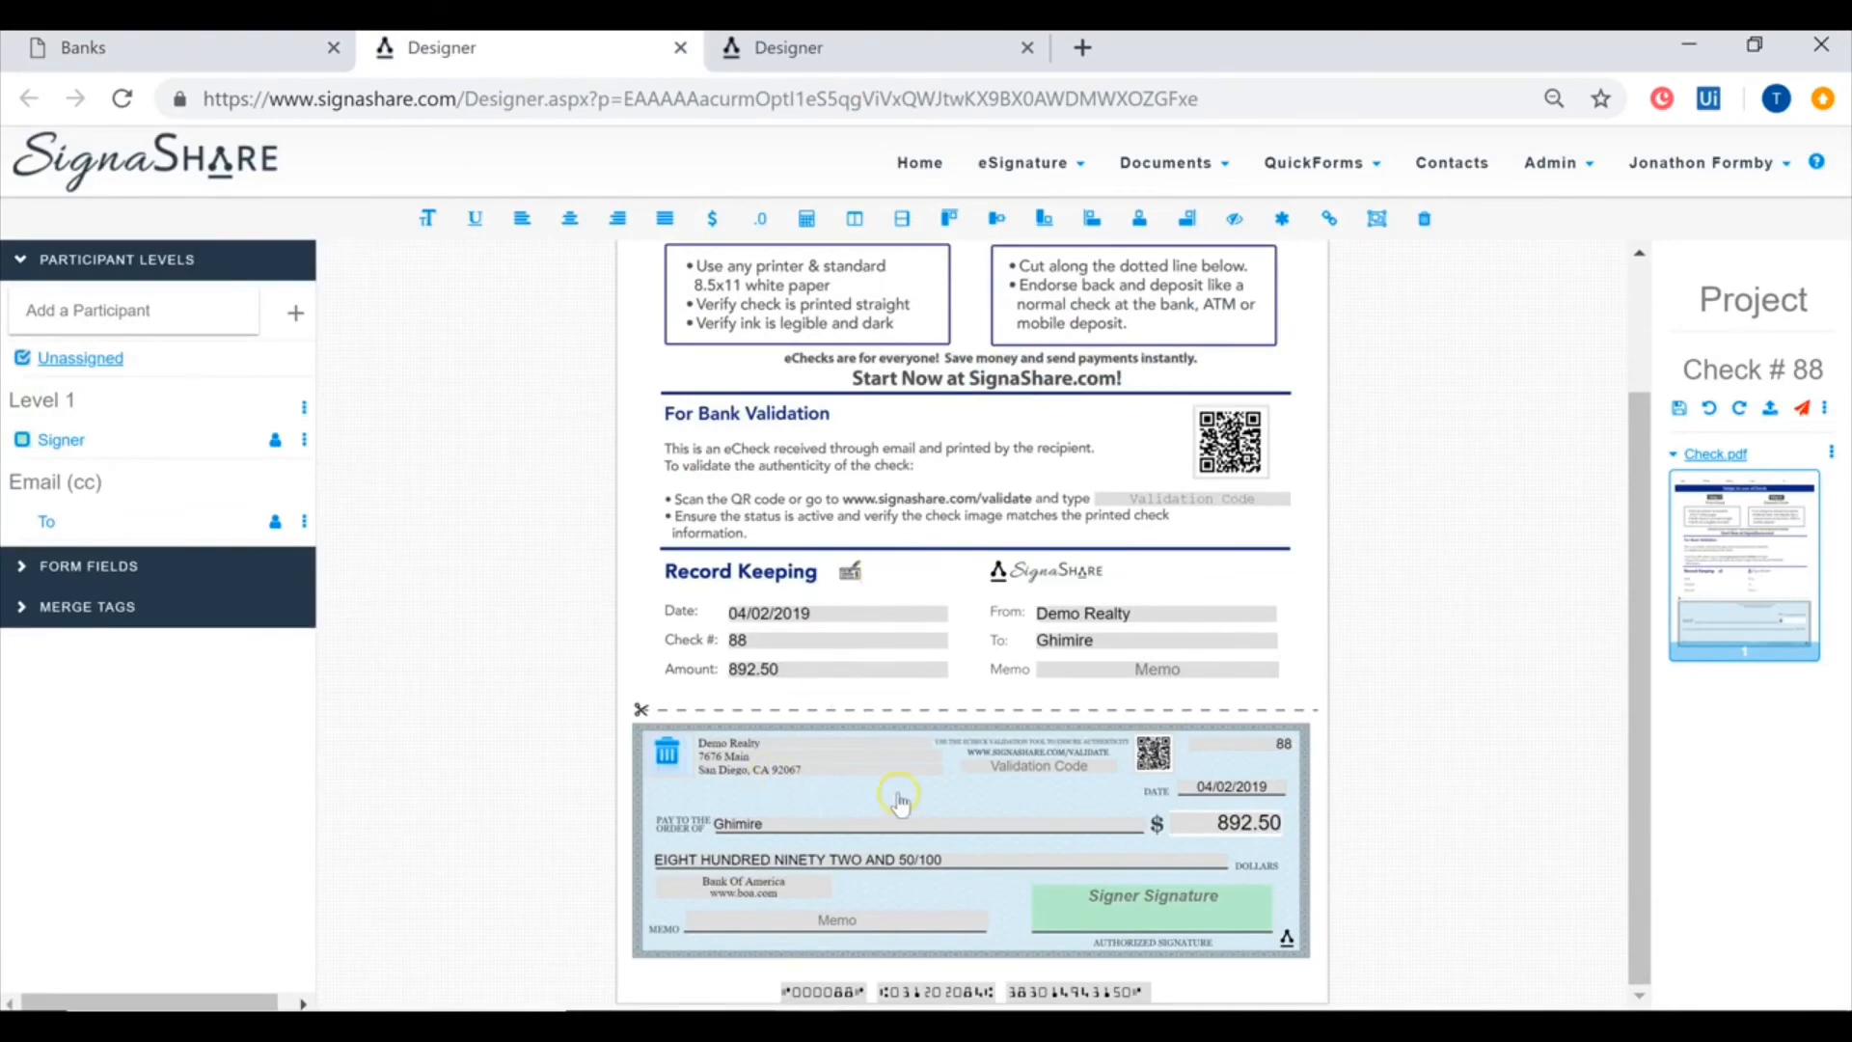
- Go back to the AcctFusion bank list, view the Chase - Operating record, and return to the first part of the Check # 88 eCheck
click(169, 53)
click(29, 99)
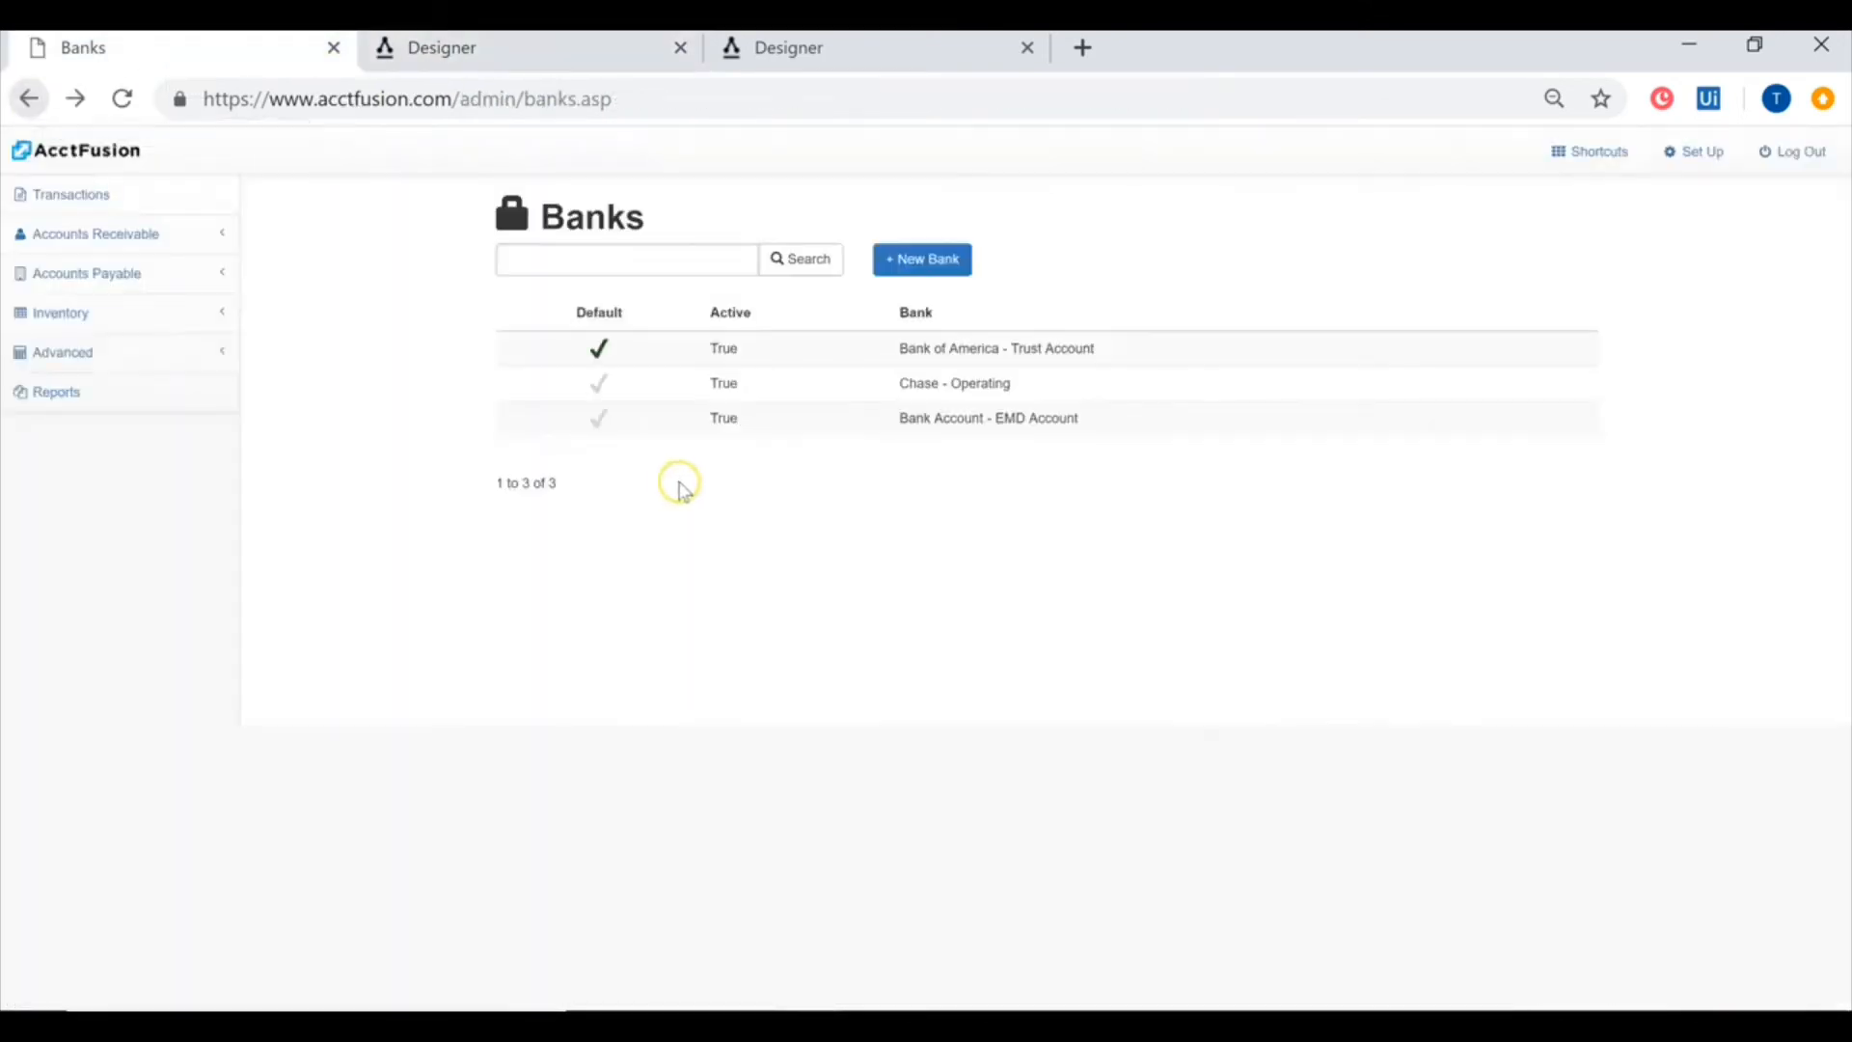
click(1100, 417)
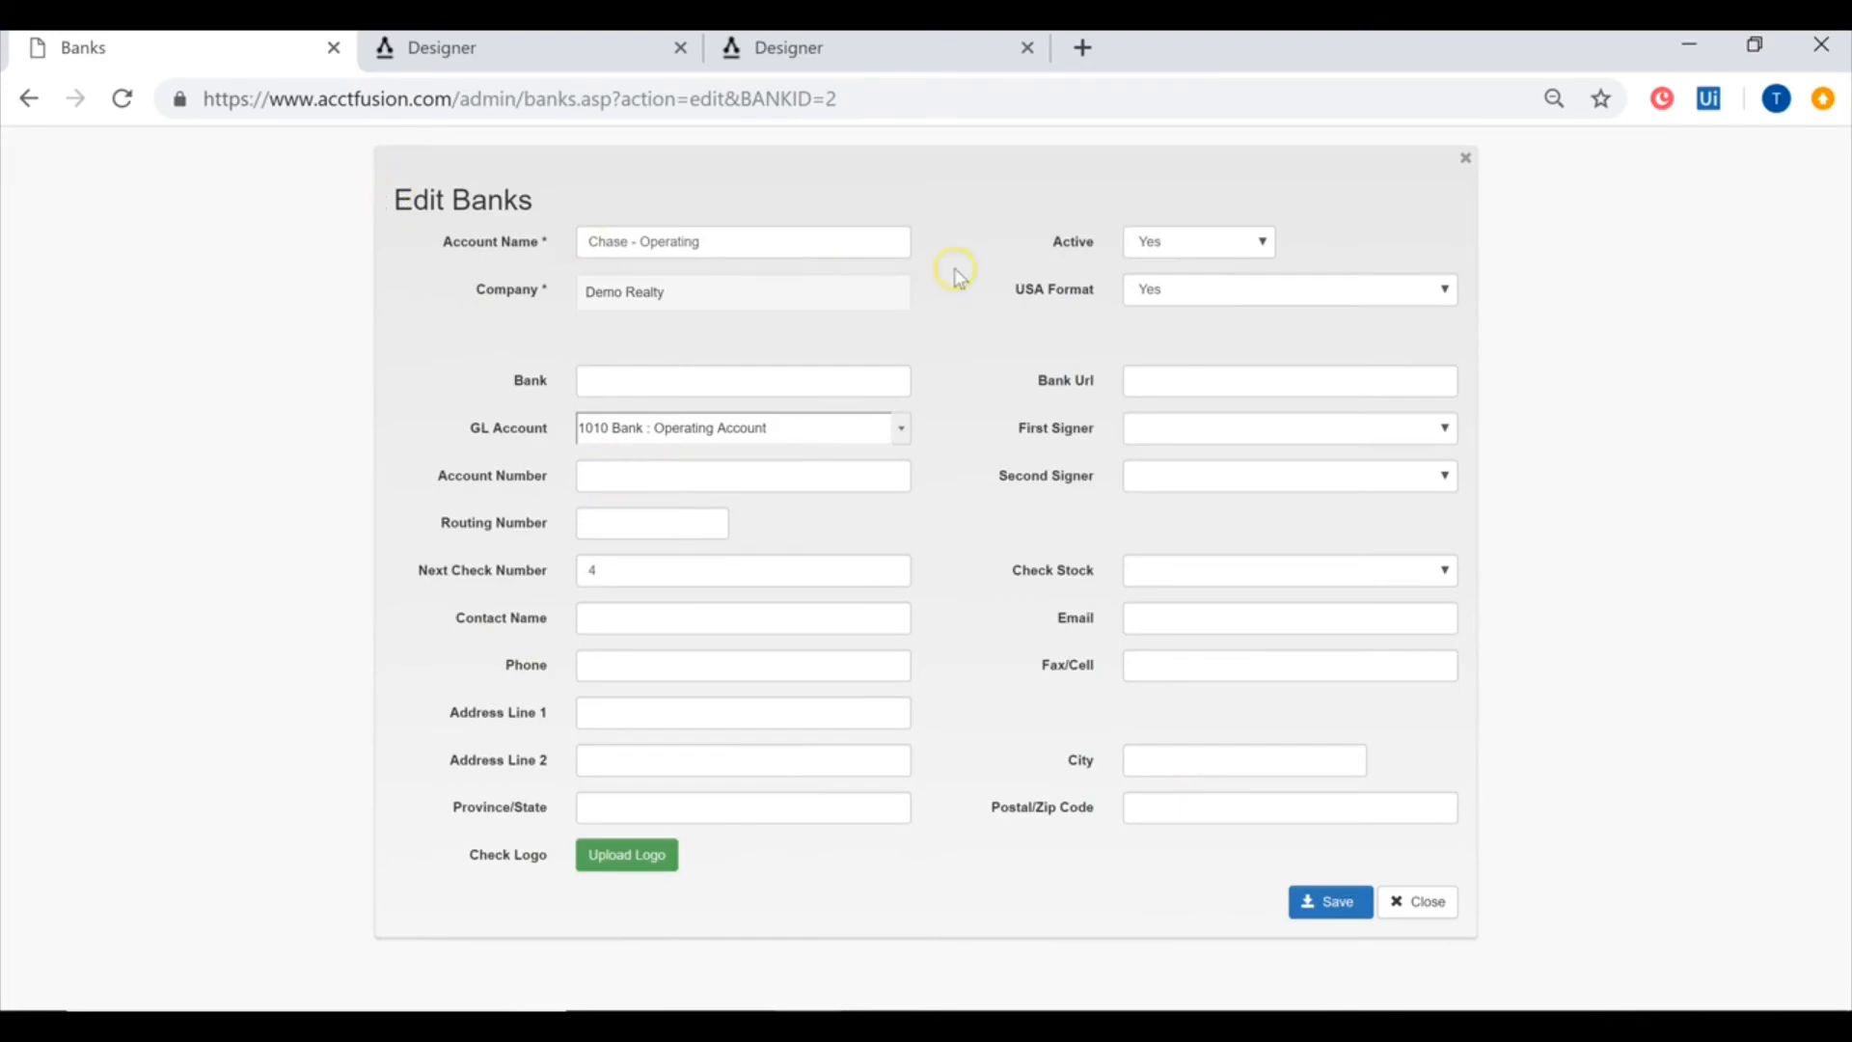
click(496, 49)
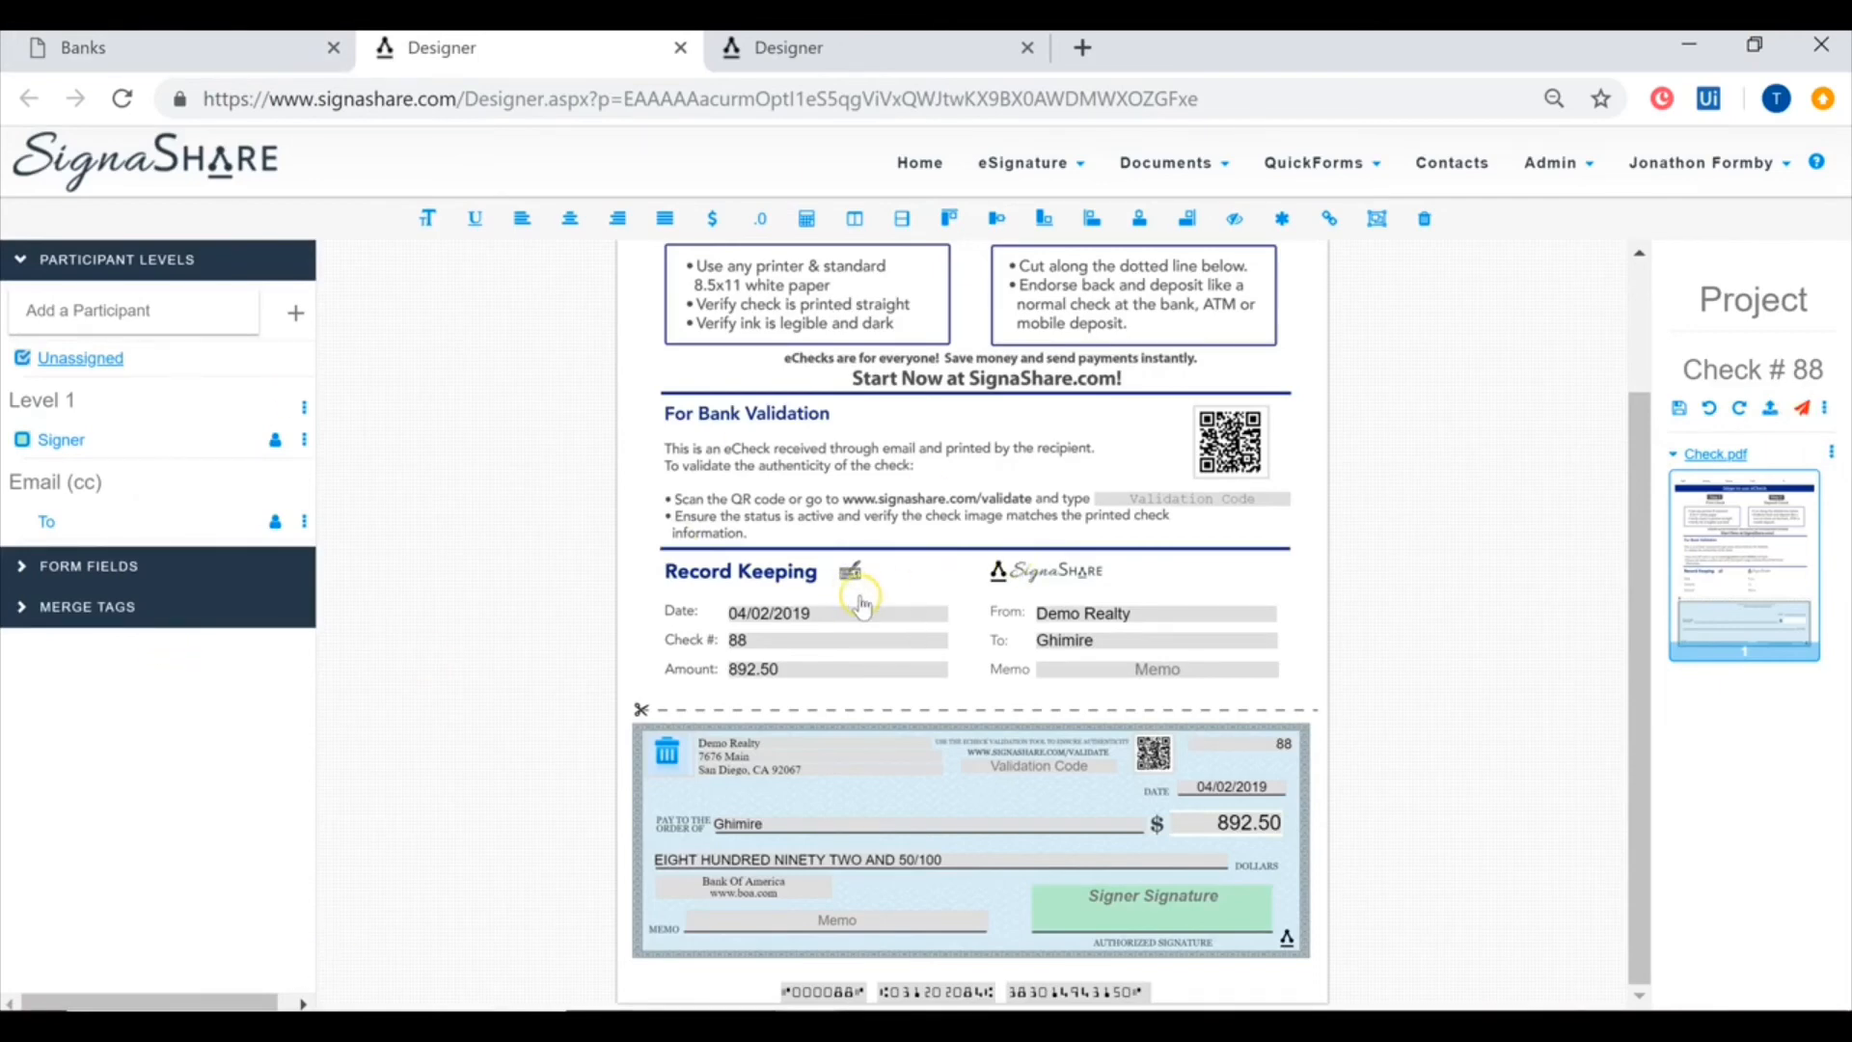
scroll(862, 605, up, 2)
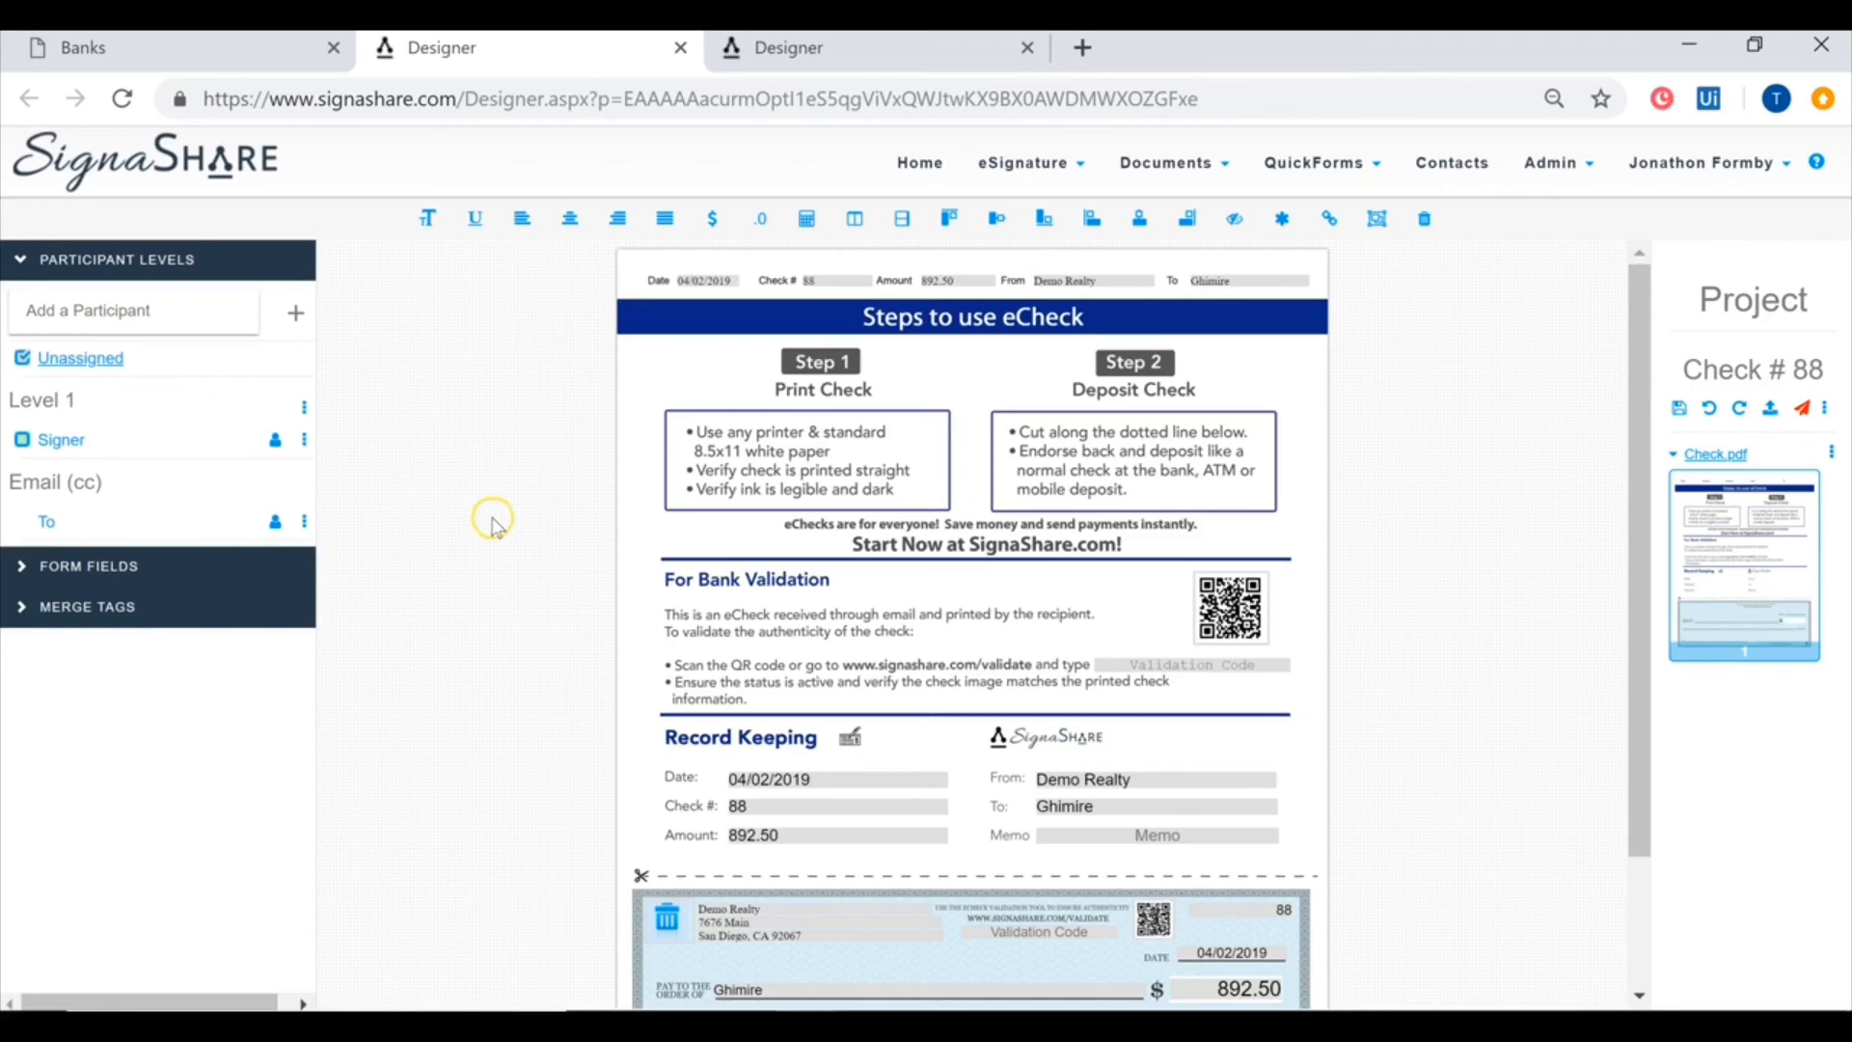